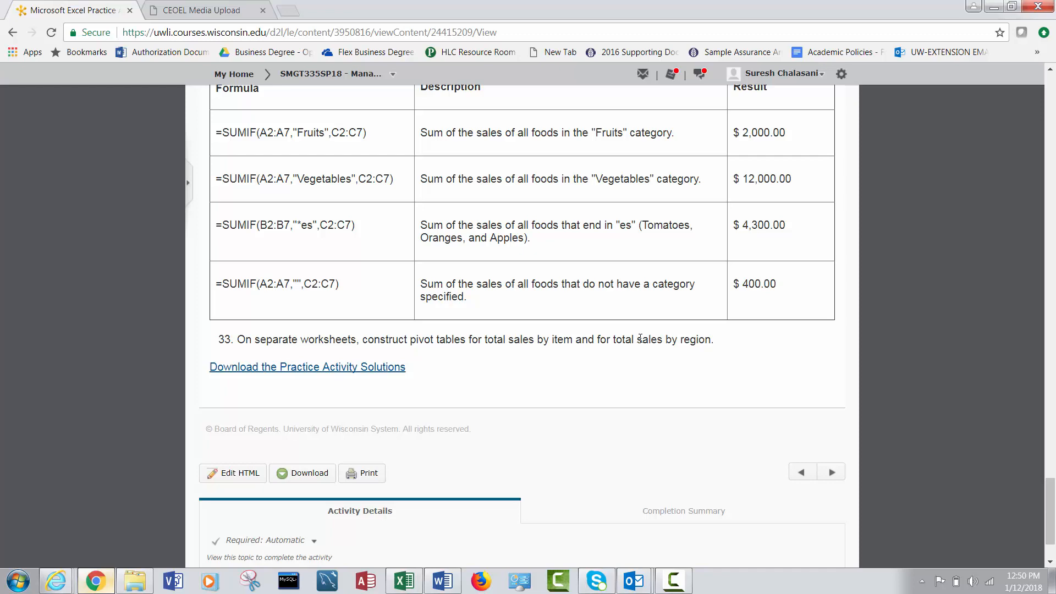
# Switch to the Excel workbook and insert a PivotTable on a new worksheet from range A1:J11 of the Sales Data sheet.
pyautogui.hotkey('alt', 'Tab')
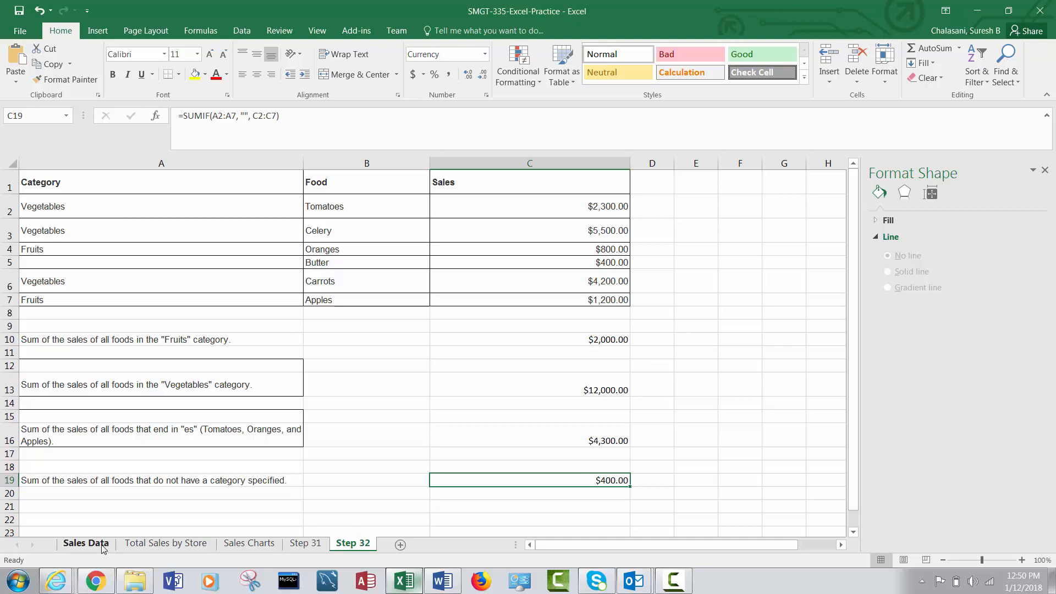
pyautogui.click(101, 547)
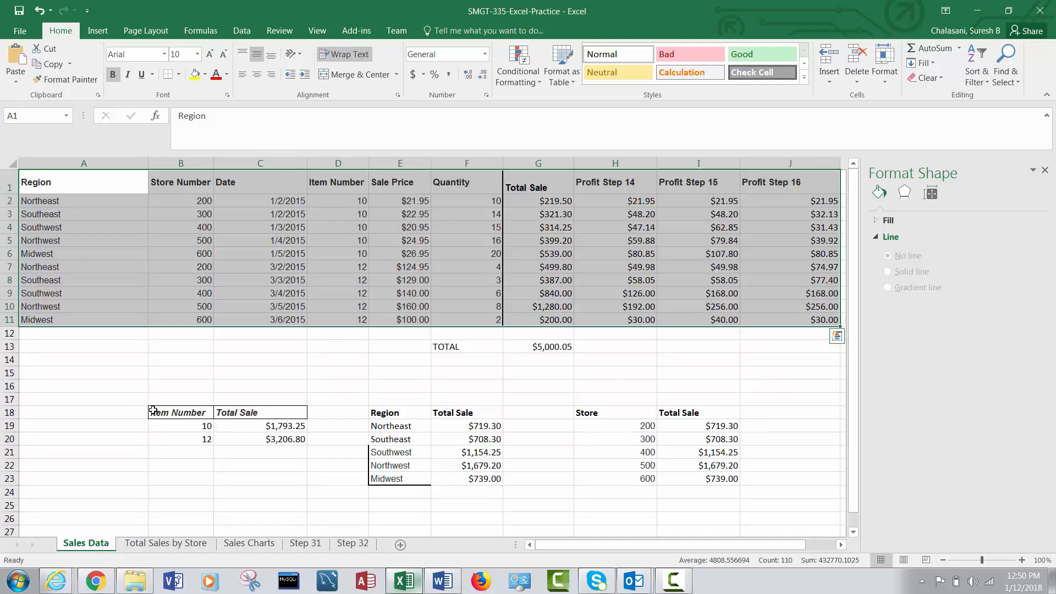
pyautogui.click(58, 183)
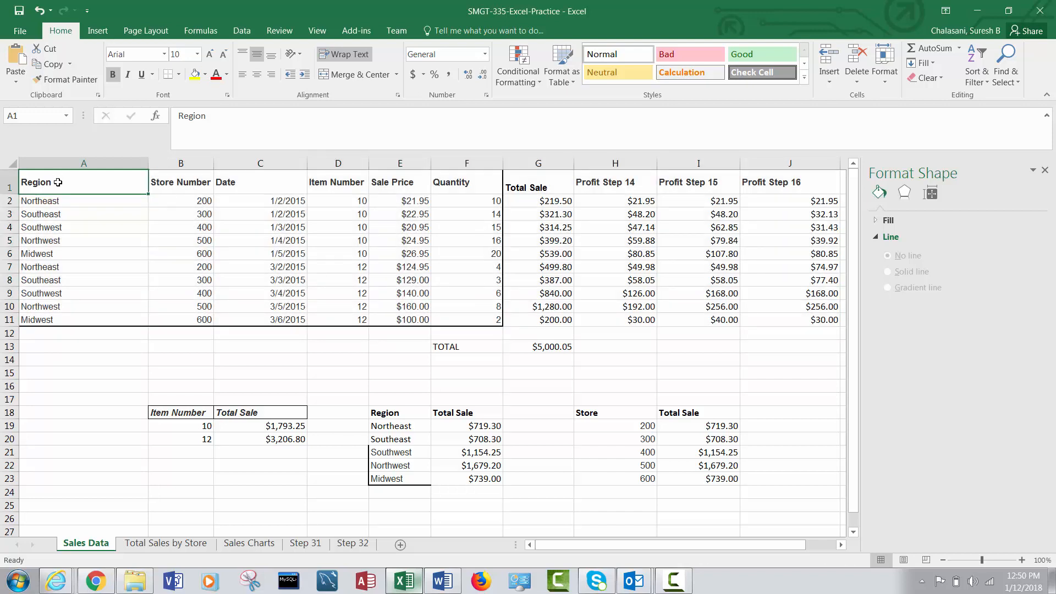
pyautogui.moveTo(58, 182); pyautogui.dragTo(819, 321)
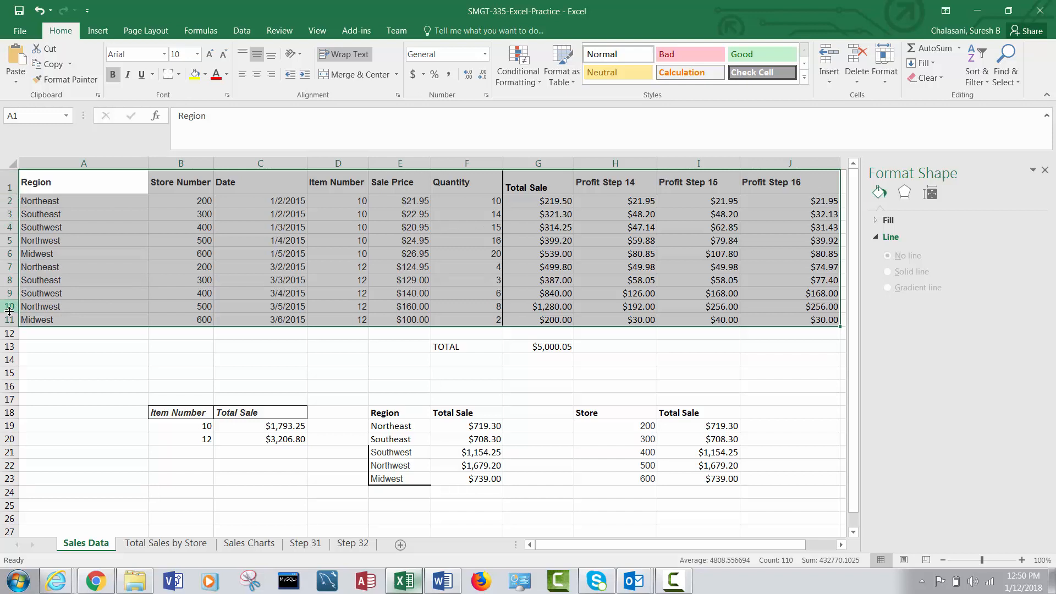
pyautogui.click(71, 185)
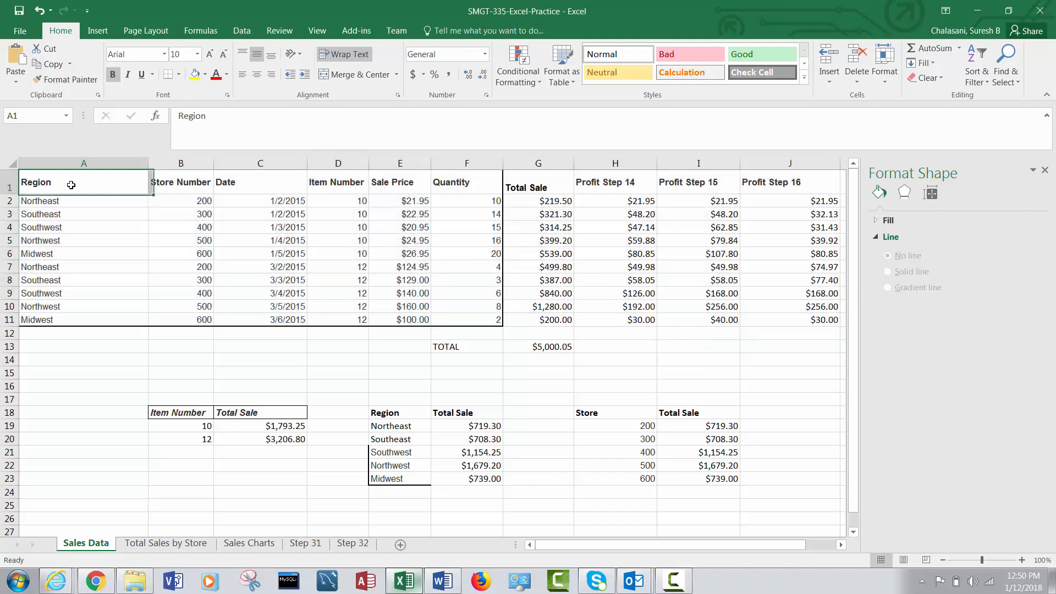
pyautogui.moveTo(71, 184); pyautogui.dragTo(783, 322)
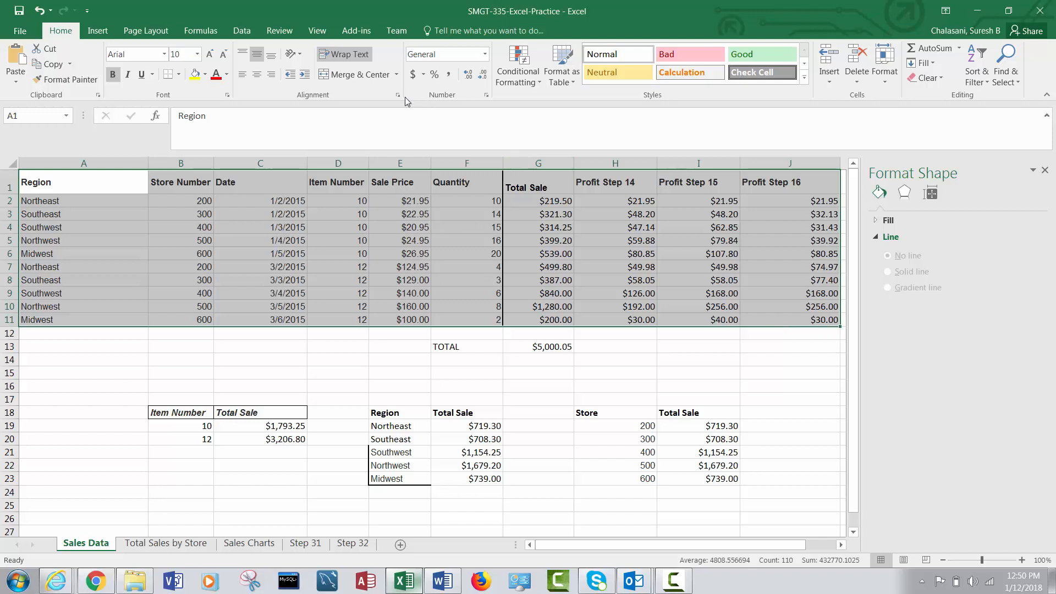
pyautogui.click(103, 35)
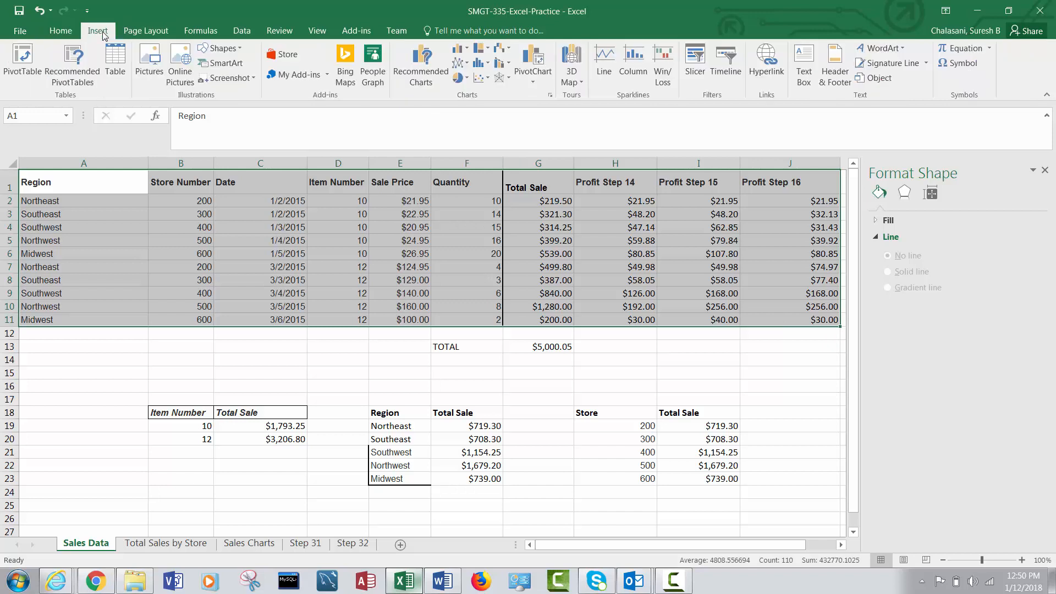
pyautogui.click(33, 69)
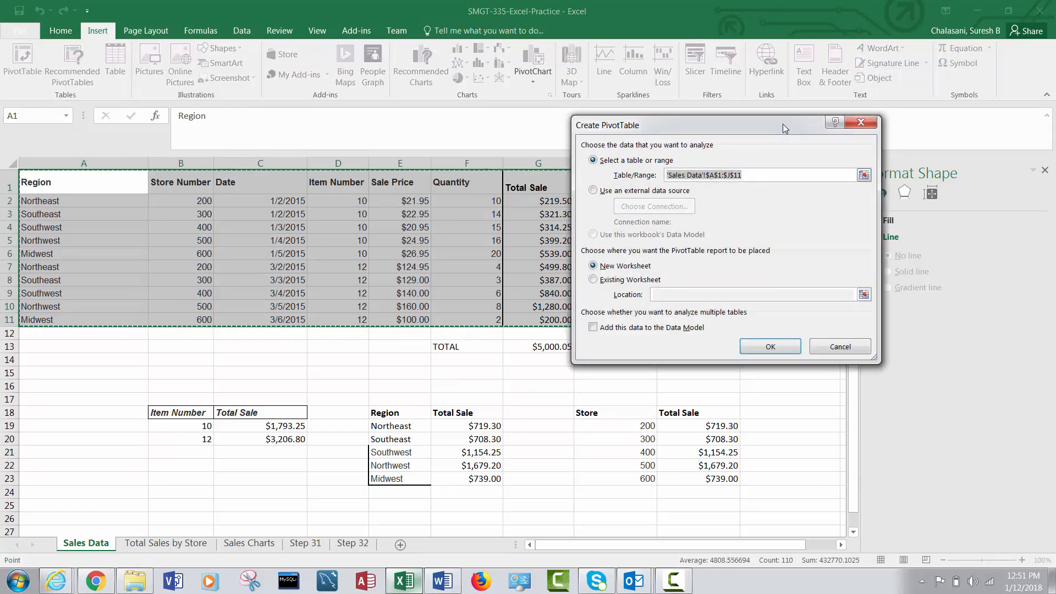
pyautogui.moveTo(780, 123); pyautogui.dragTo(454, 84)
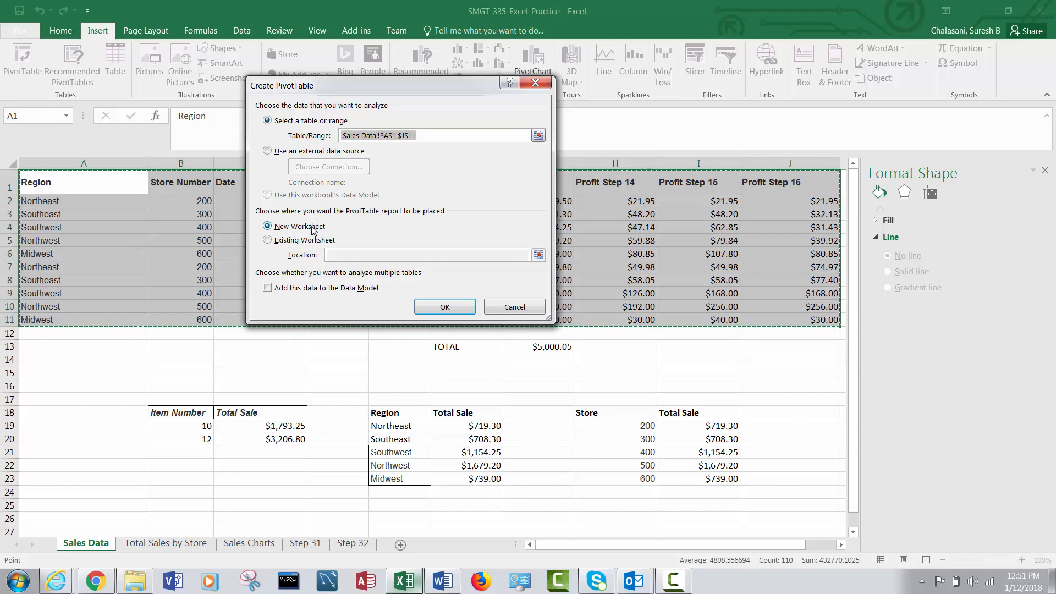
pyautogui.click(445, 307)
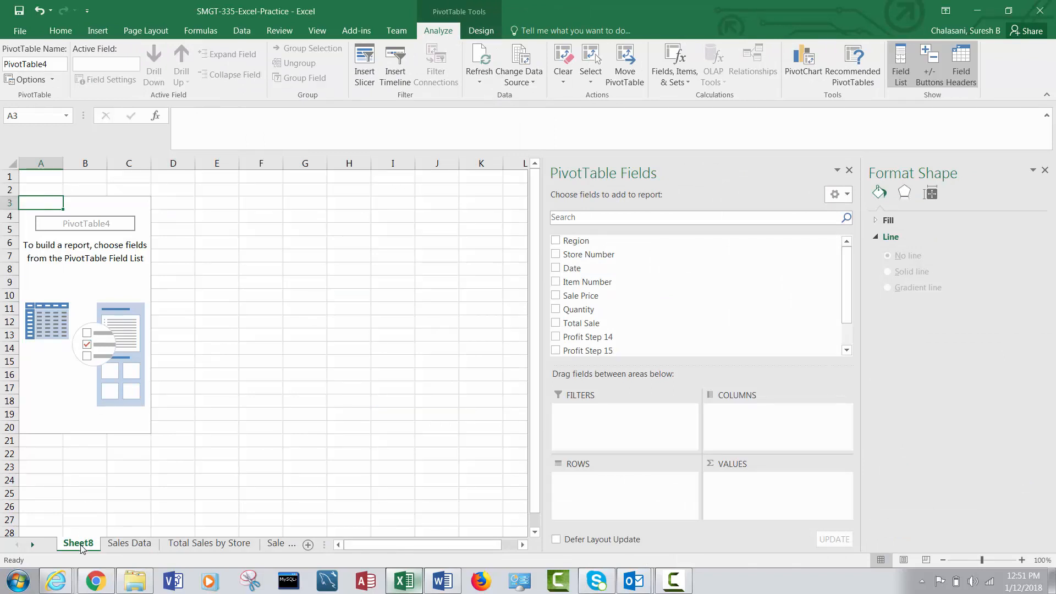
# Rename the new pivot table worksheet as Pivot Table Step 33.
pyautogui.rightClick(81, 546)
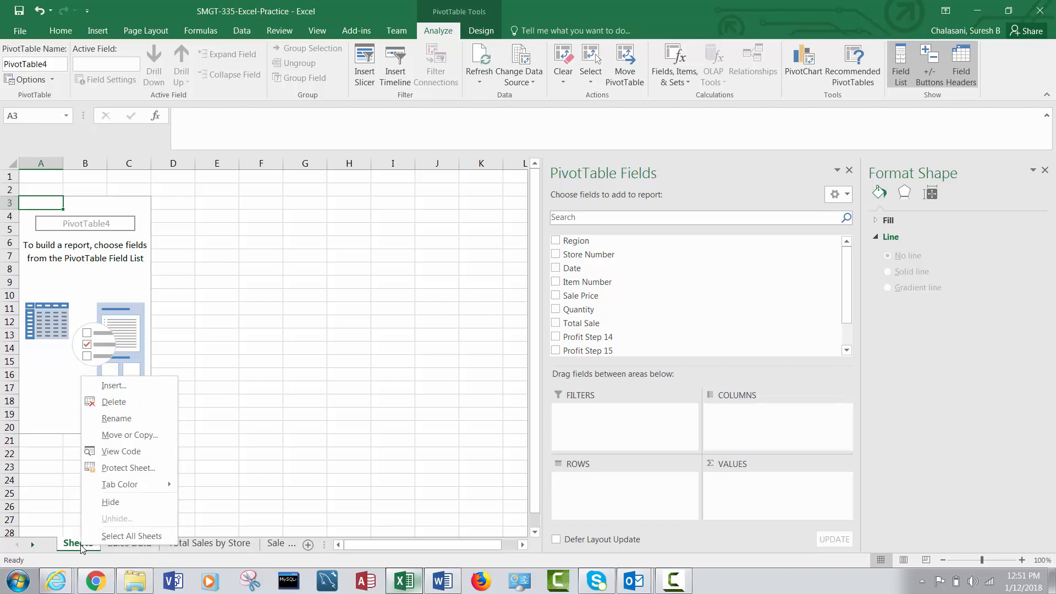
pyautogui.click(116, 419)
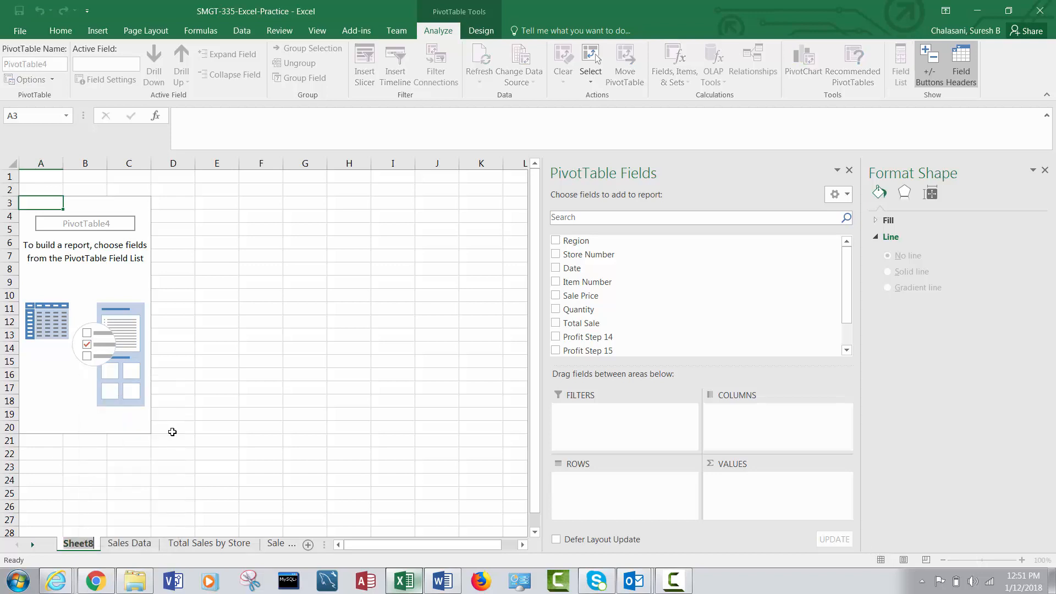
pyautogui.write('Pivot')
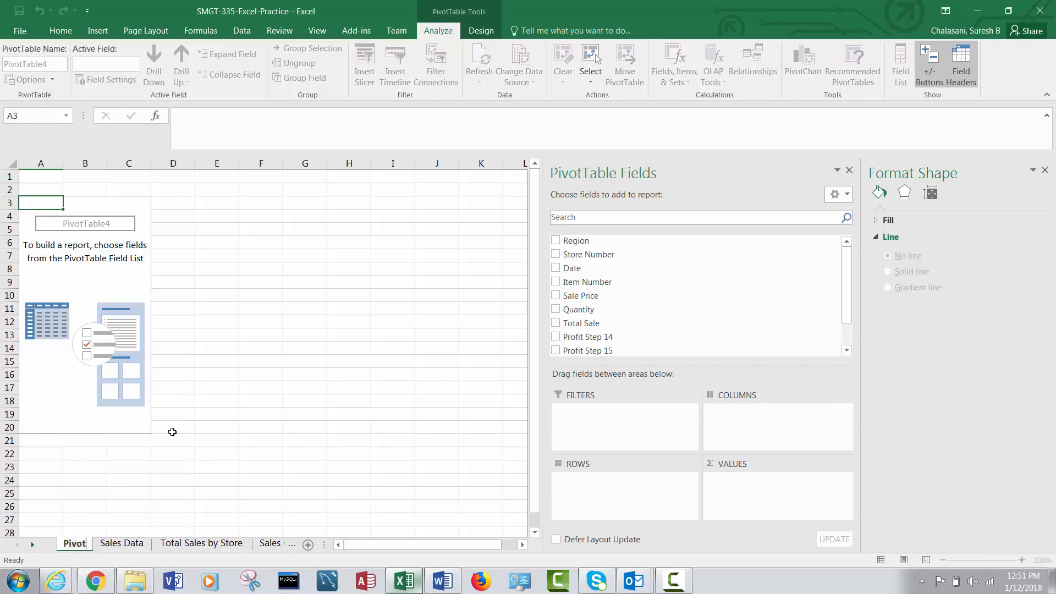
pyautogui.press('Return')
pyautogui.write('Table')
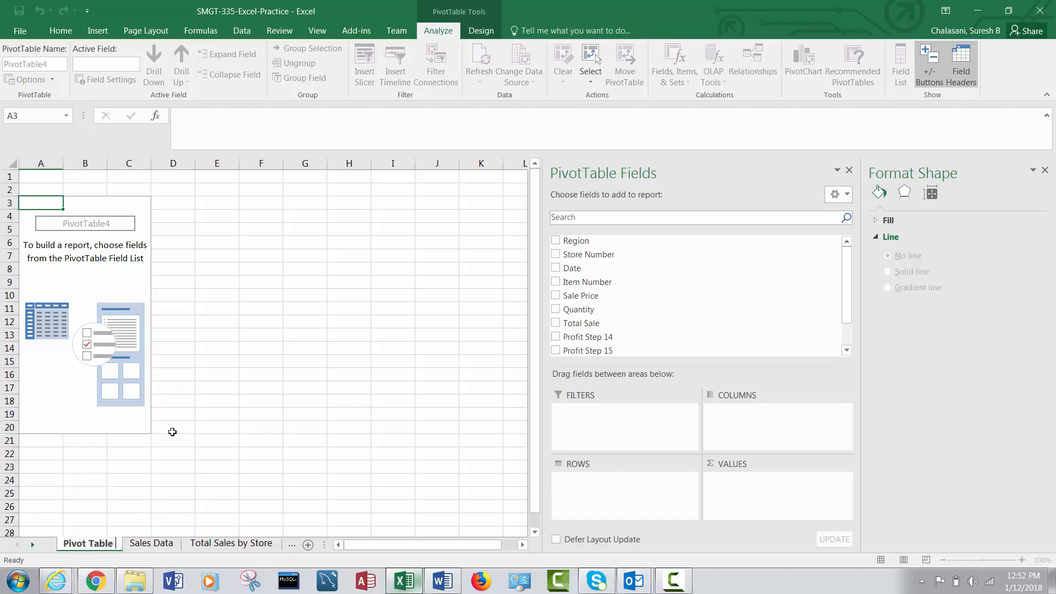
pyautogui.write(' Step 33')
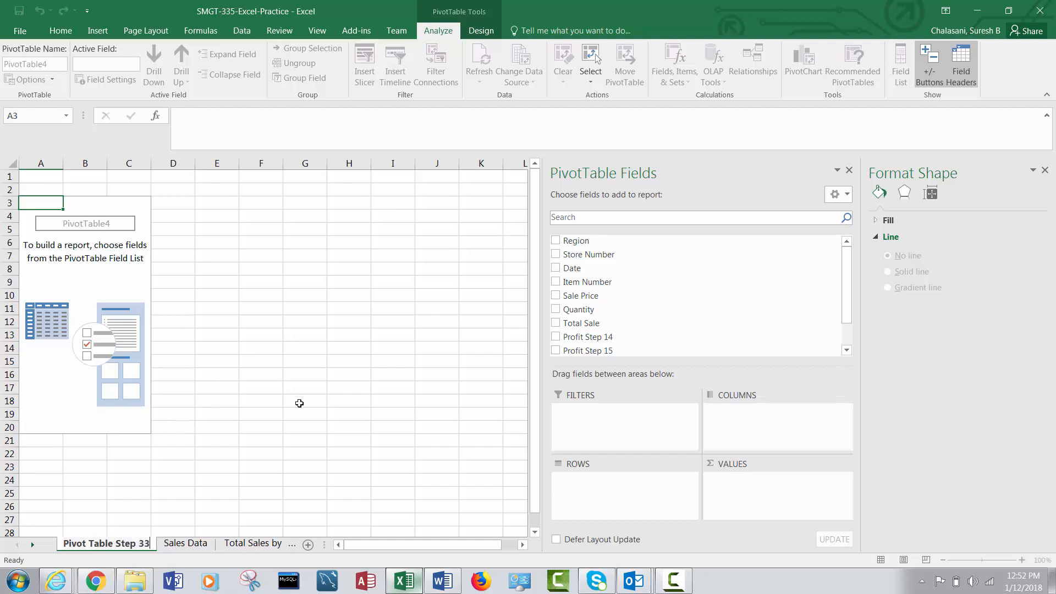
pyautogui.click(300, 418)
pyautogui.click(121, 290)
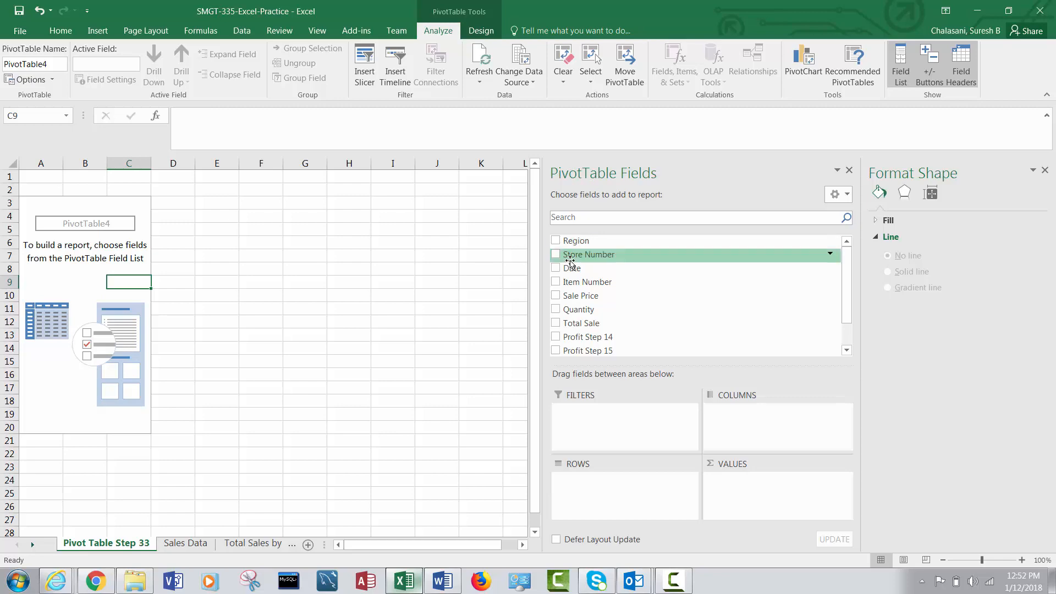
# Compare the pivot field list with the Sales Data column headings and examine the total sale formulas for items 10 and 12.
pyautogui.click(187, 543)
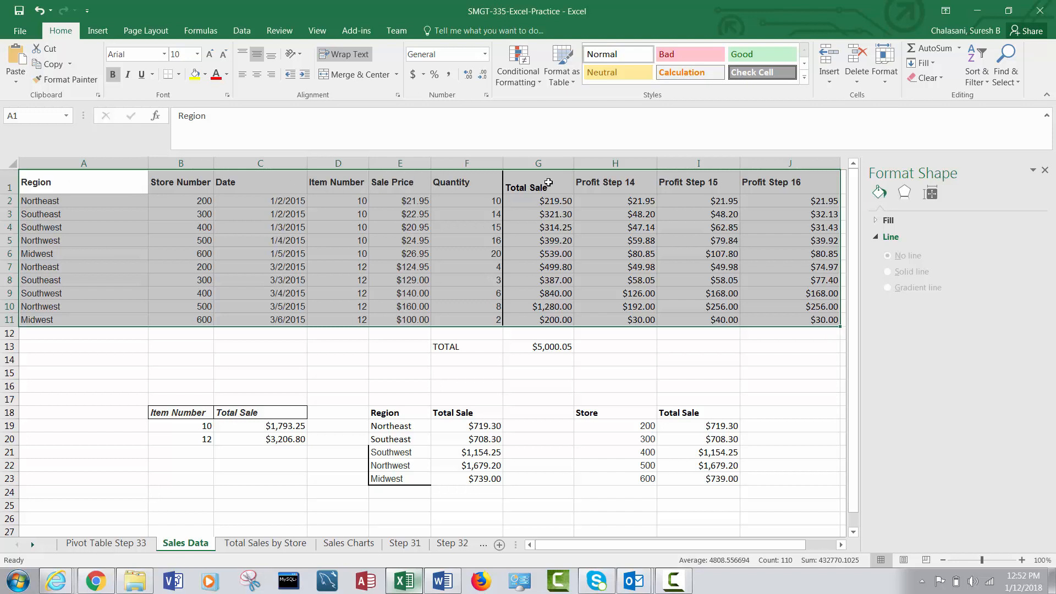
pyautogui.click(137, 535)
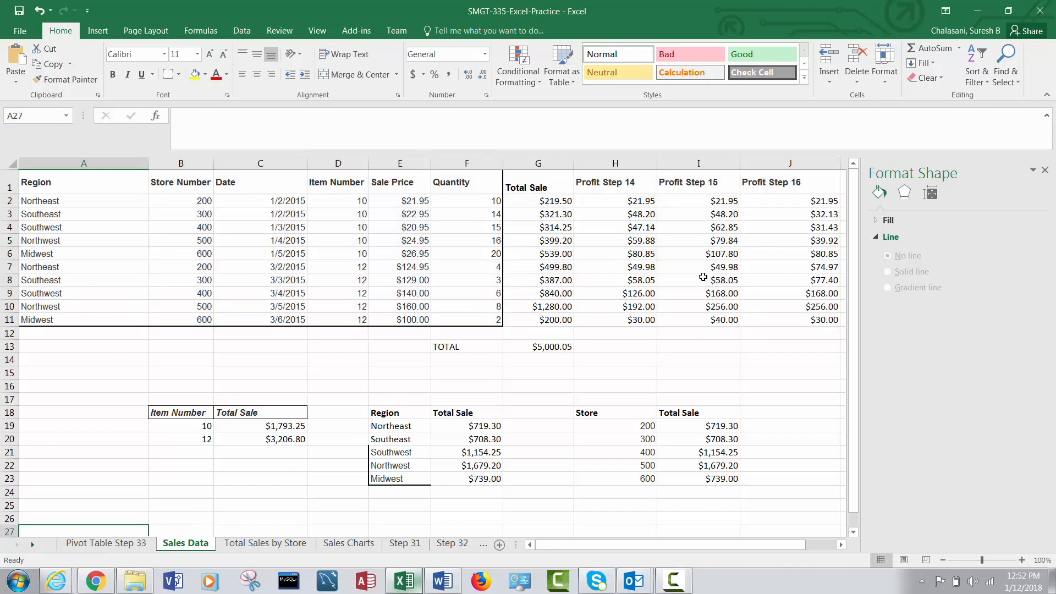
pyautogui.click(144, 542)
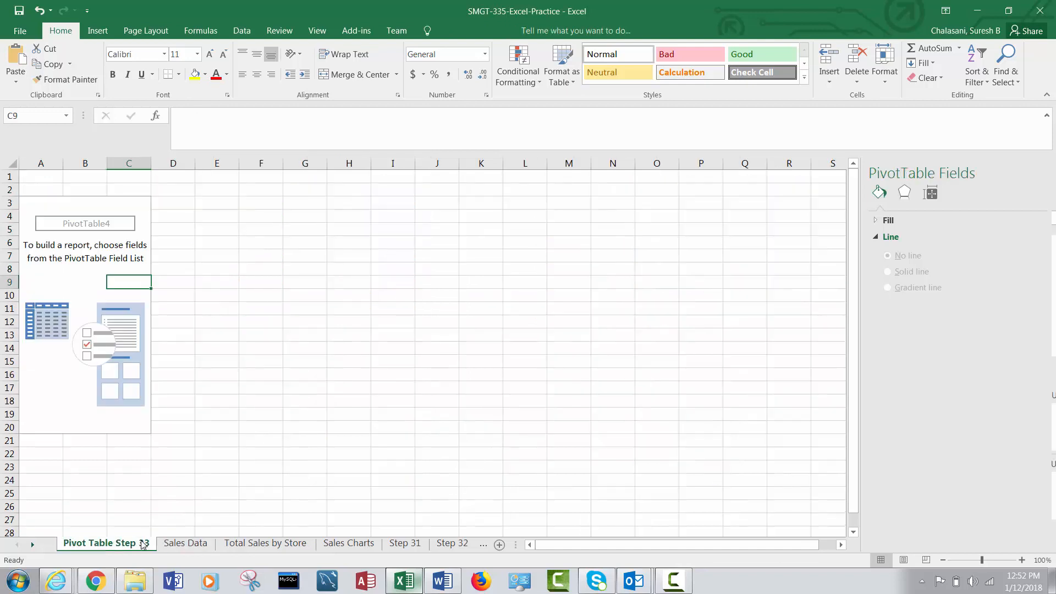
pyautogui.scroll(-2, 849, 322)
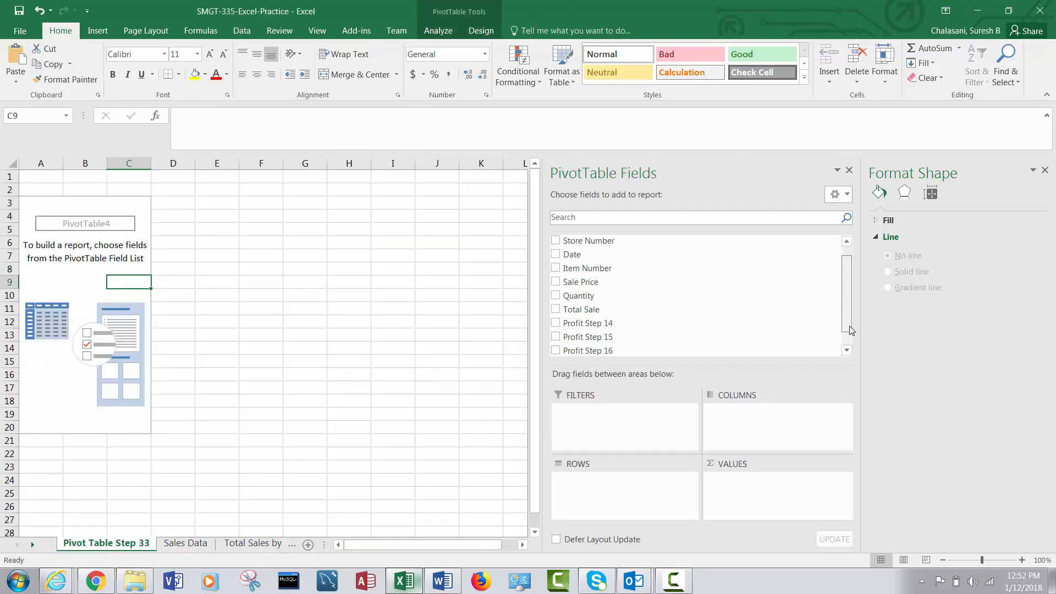
pyautogui.scroll(1, 851, 335)
pyautogui.scroll(1, 856, 316)
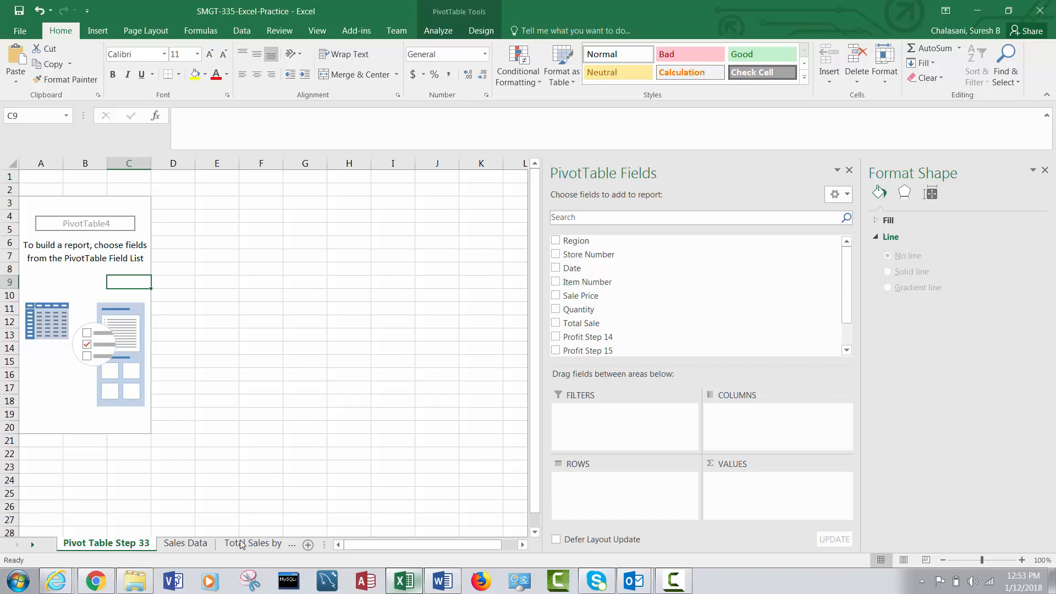
pyautogui.click(187, 543)
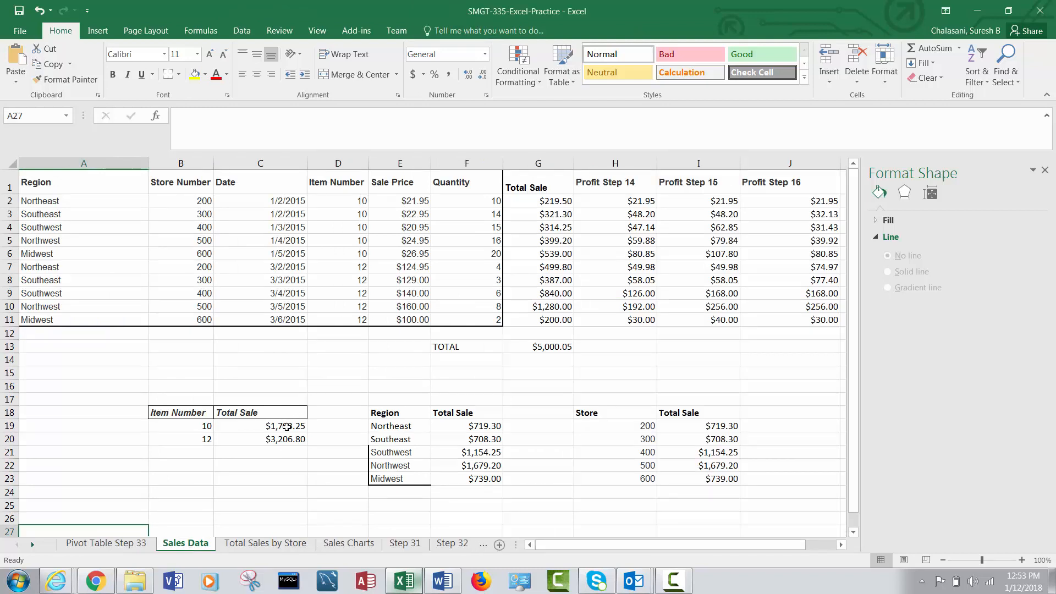
pyautogui.click(286, 427)
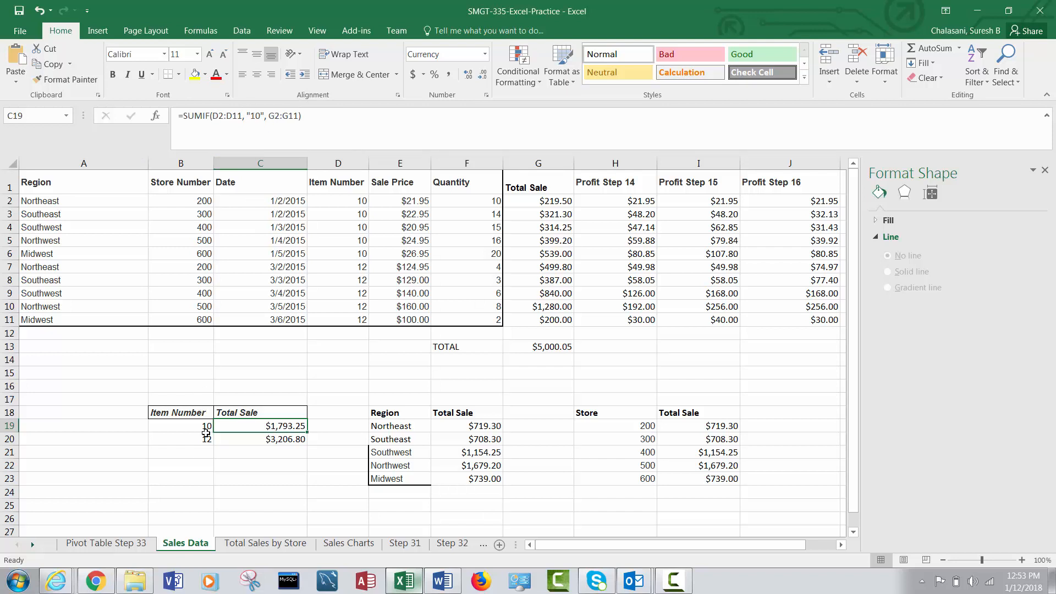
pyautogui.click(249, 443)
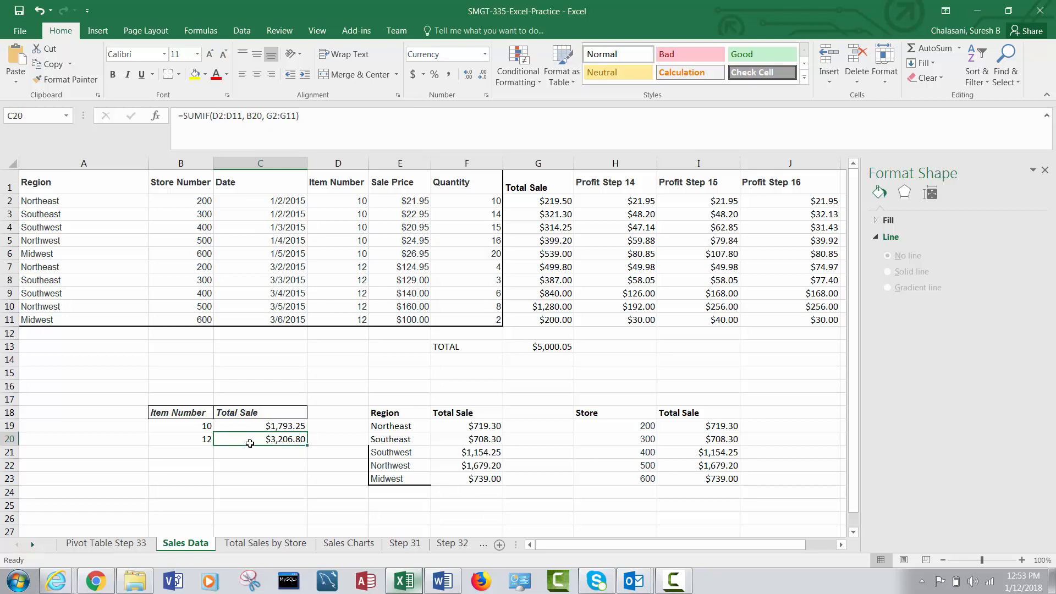
# Build the pivot table with Item Number as rows and the sum of Total Sale as values, and compare it with the Sales Data totals.
pyautogui.click(125, 545)
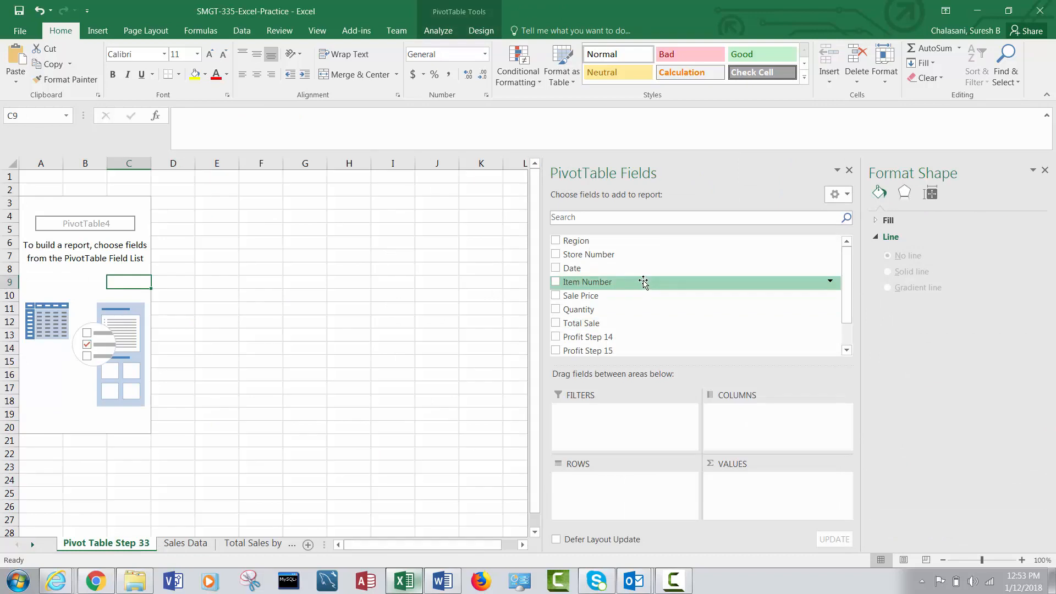
pyautogui.click(555, 282)
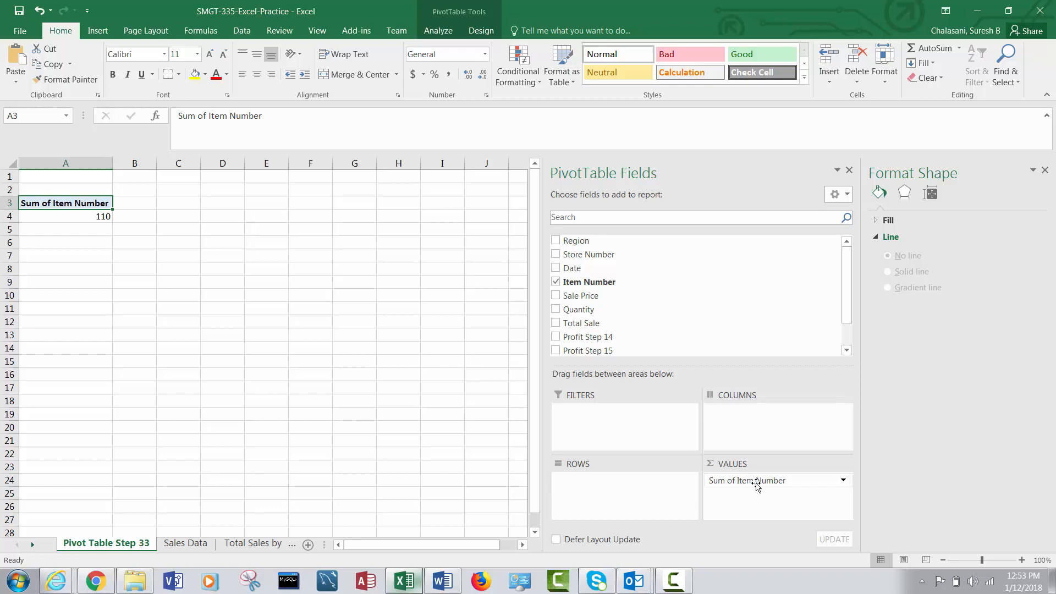
pyautogui.moveTo(756, 483); pyautogui.dragTo(756, 483)
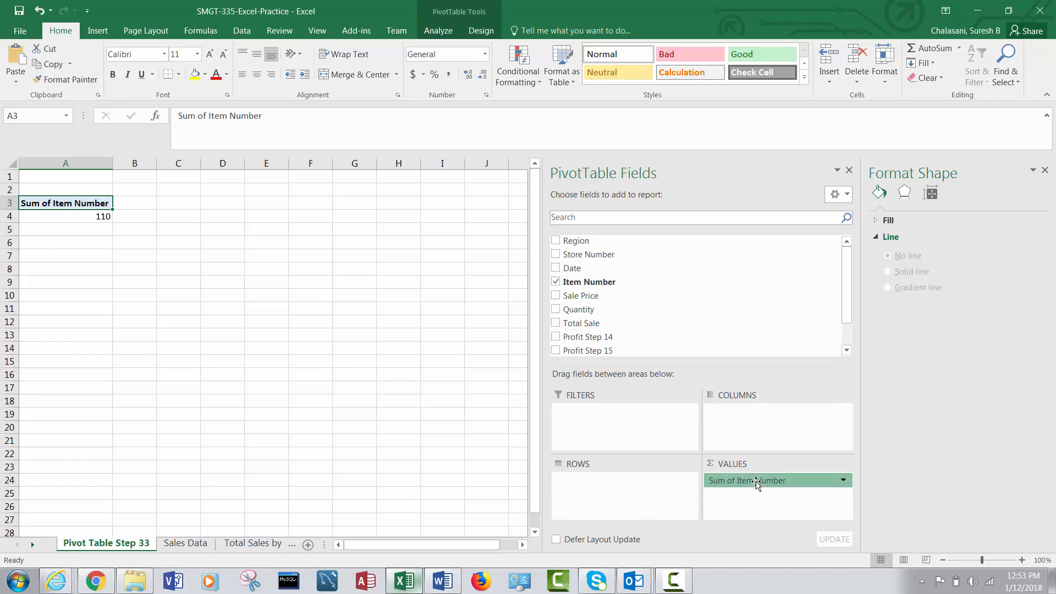
pyautogui.moveTo(756, 482); pyautogui.dragTo(613, 485)
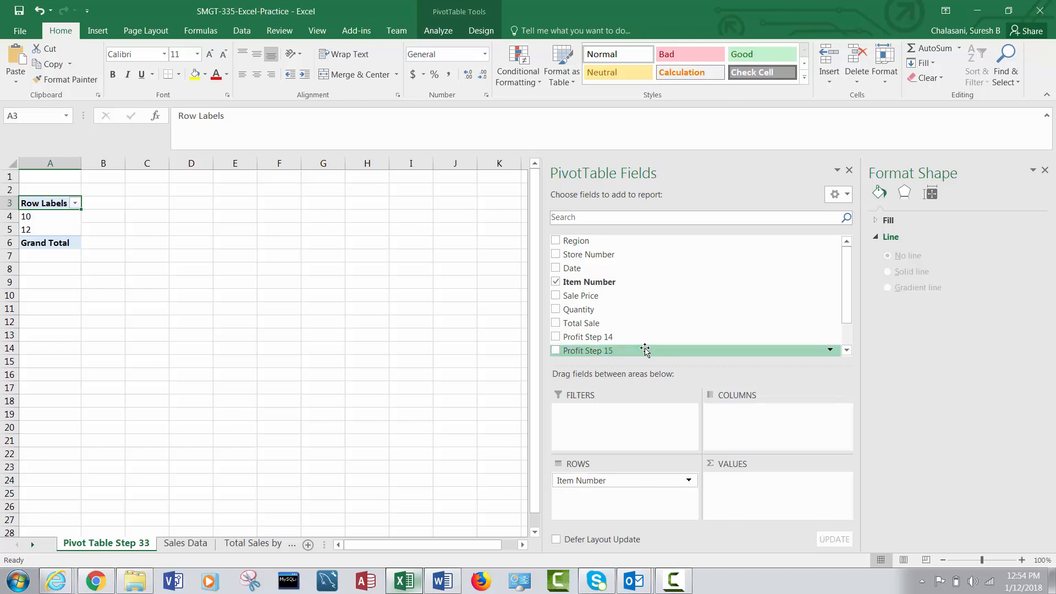
pyautogui.click(555, 323)
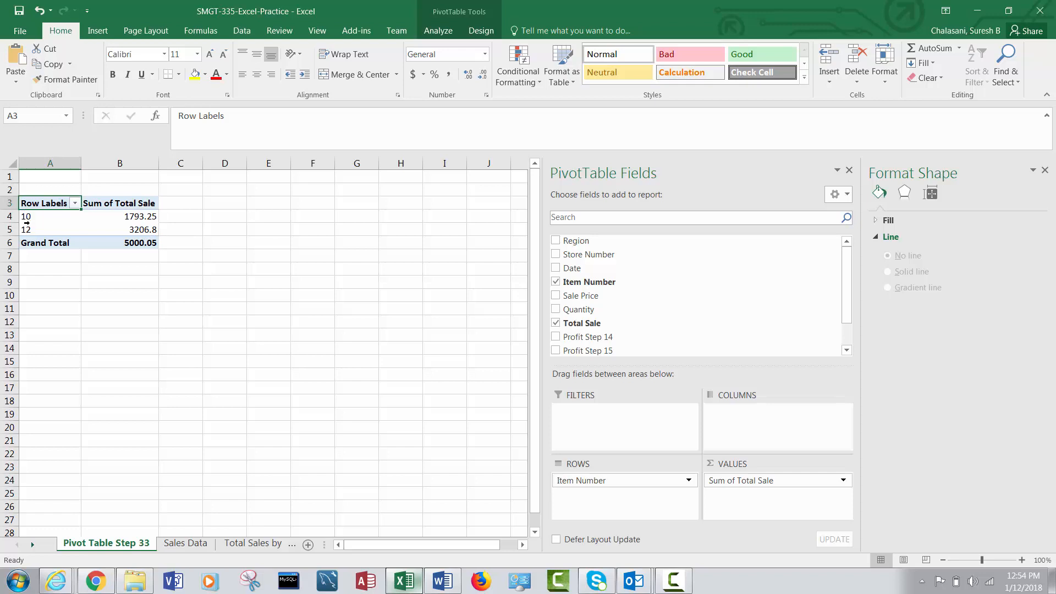
pyautogui.moveTo(130, 216)
pyautogui.click(186, 544)
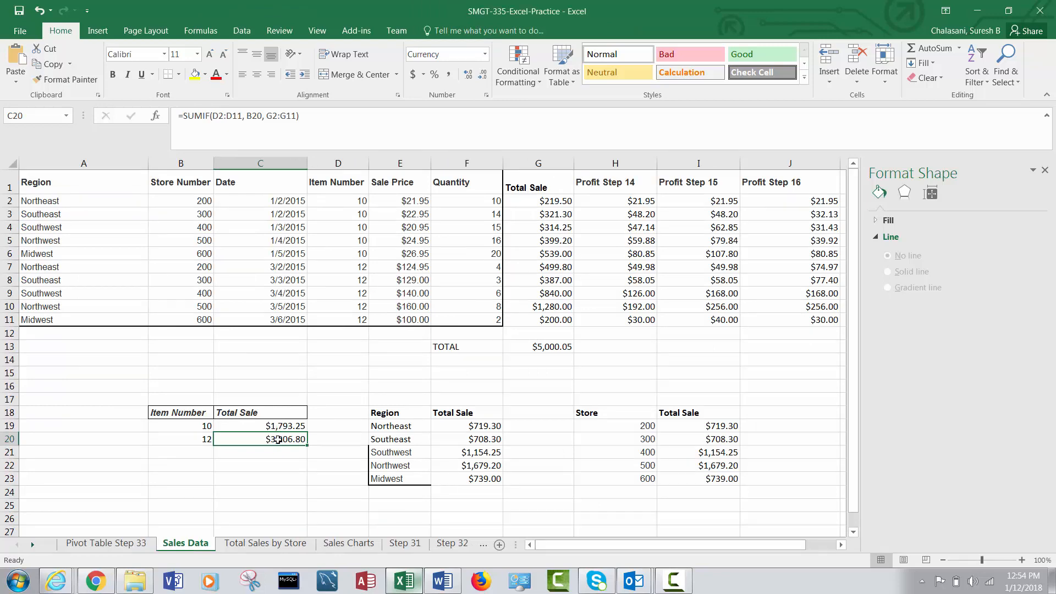
# Format the pivot table's total sale values in B4:B6 on the Pivot Table Step 33 sheet as Currency with two decimals and the $ symbol.
pyautogui.click(111, 546)
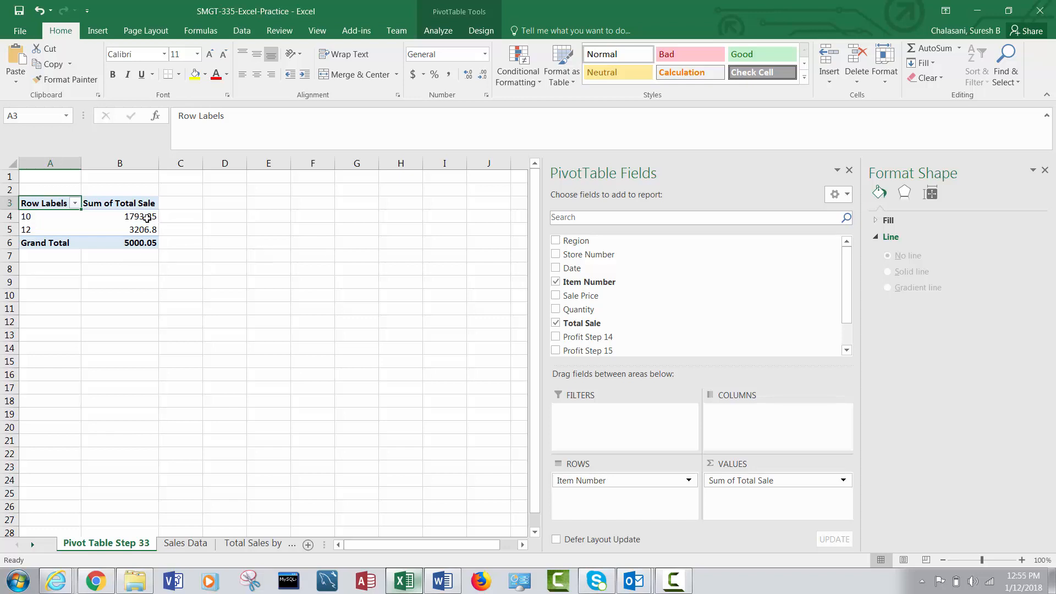
pyautogui.moveTo(144, 217); pyautogui.dragTo(135, 244)
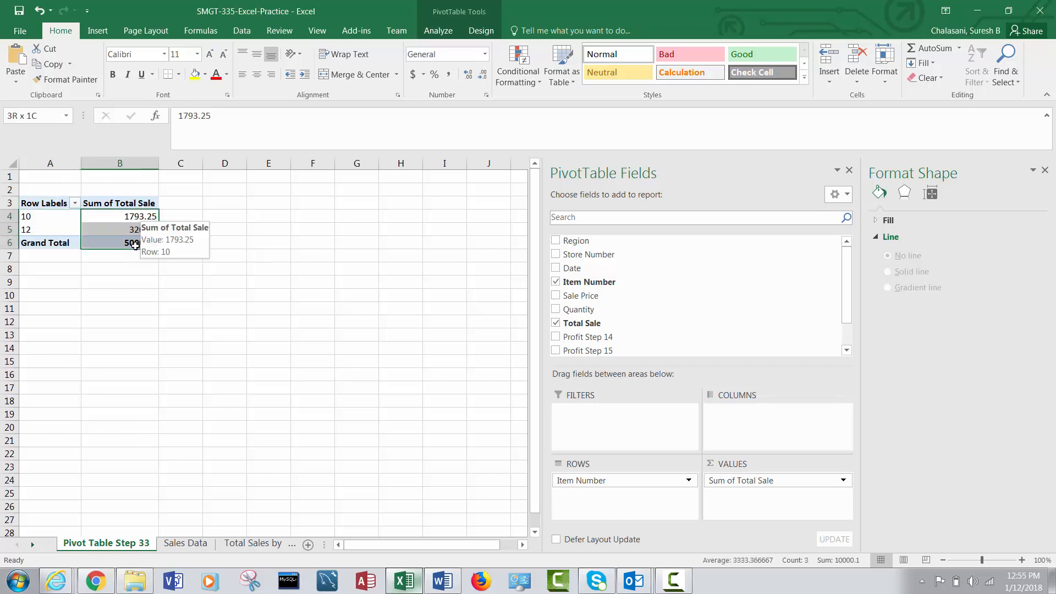
pyautogui.rightClick(129, 234)
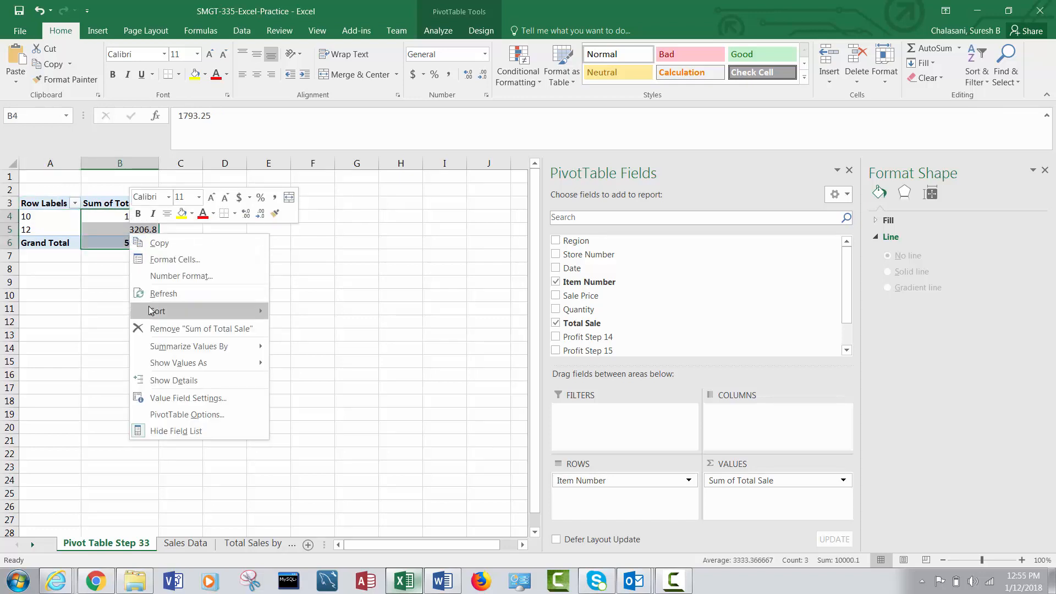
pyautogui.click(169, 260)
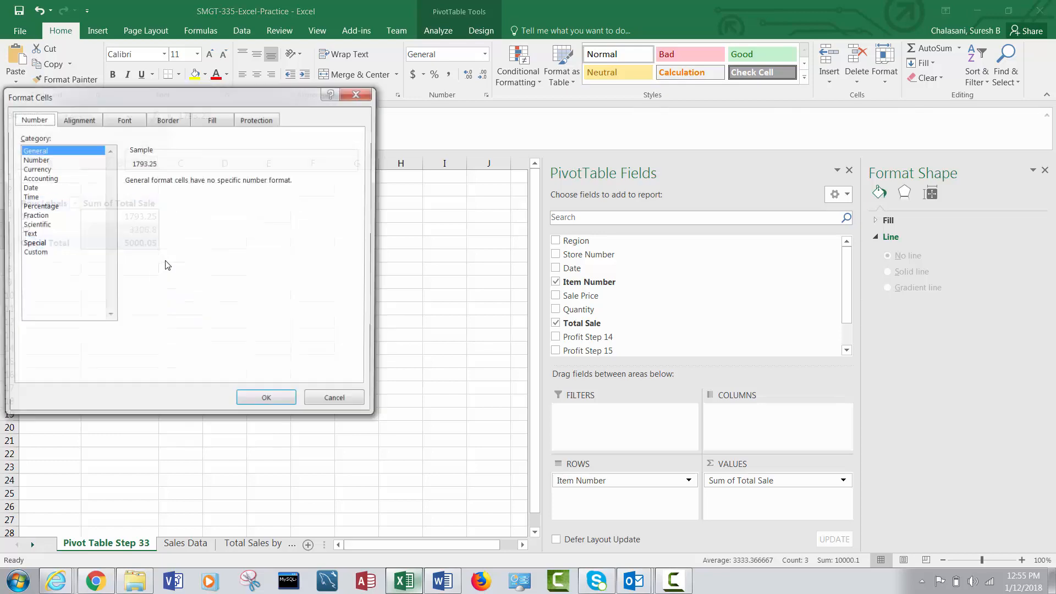
pyautogui.click(47, 169)
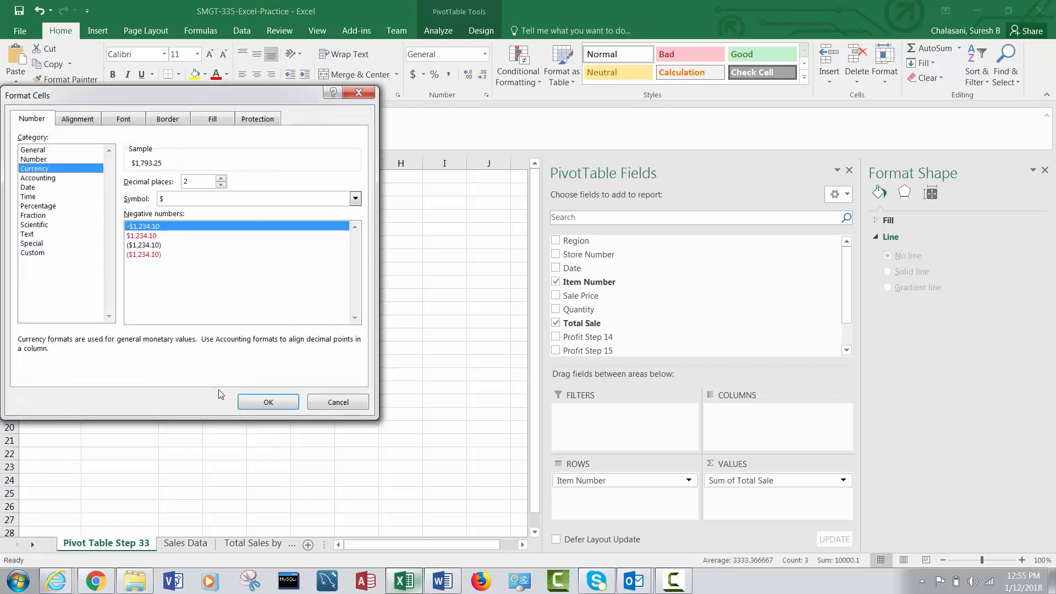
pyautogui.click(251, 403)
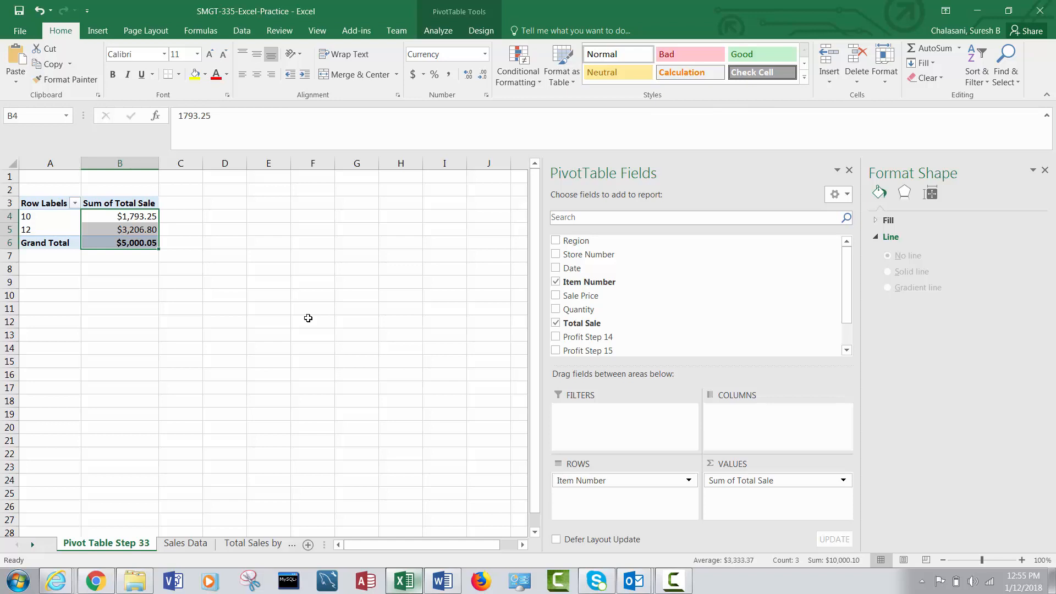
pyautogui.click(673, 581)
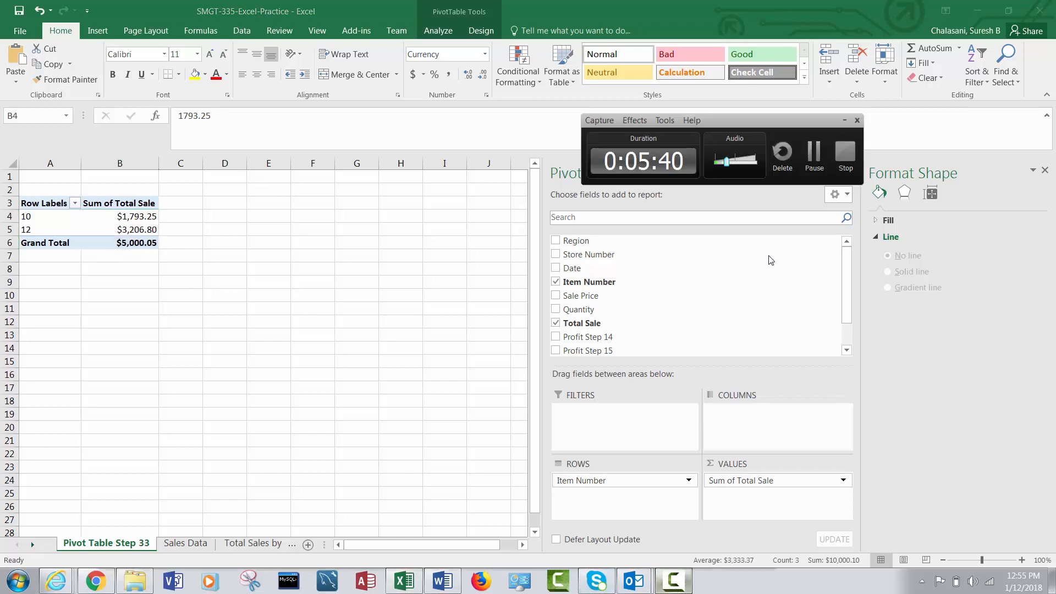
pyautogui.click(840, 488)
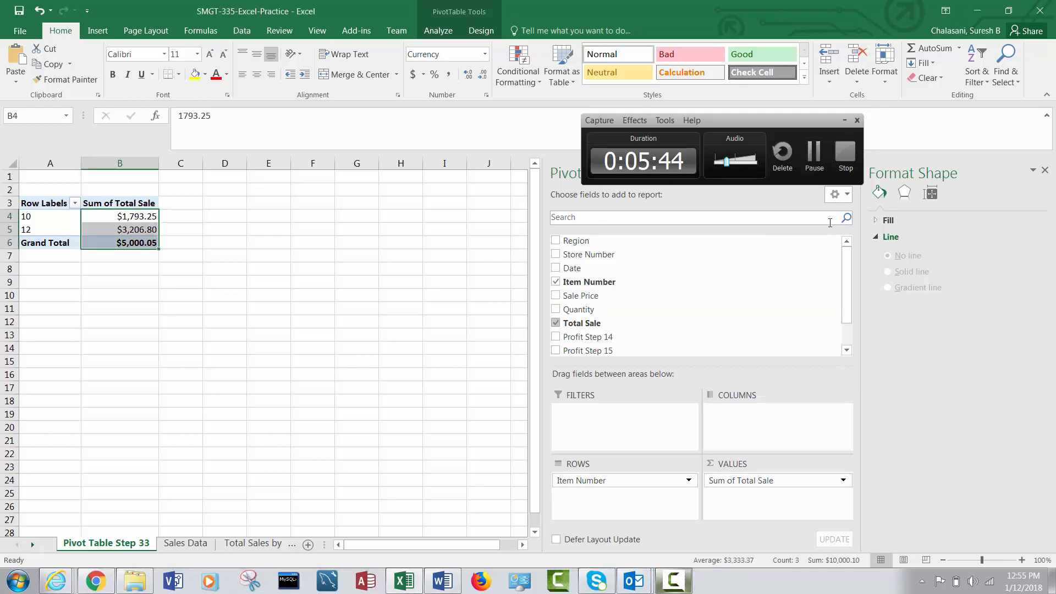
pyautogui.click(844, 120)
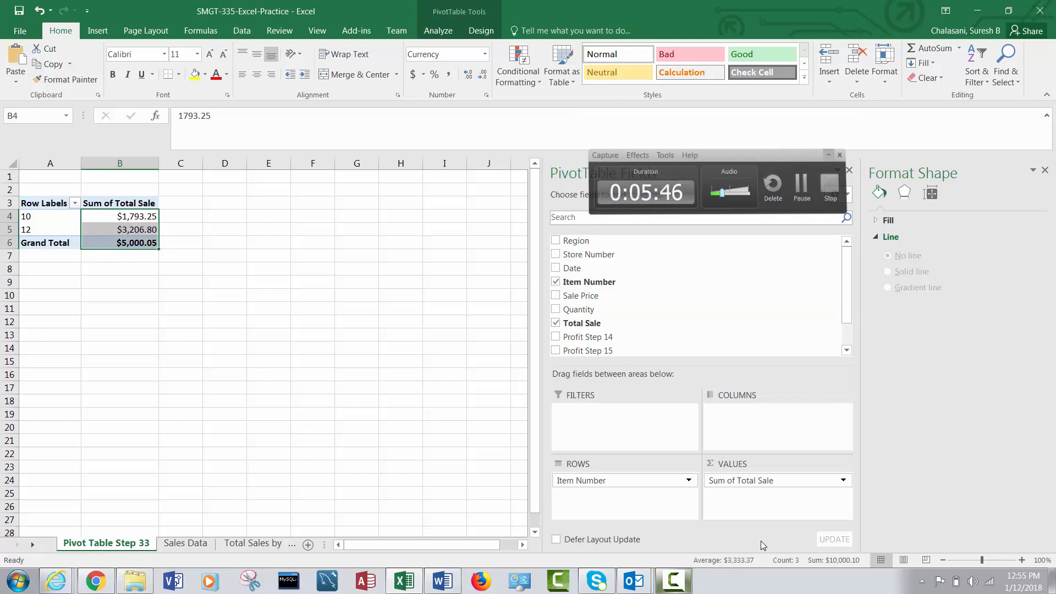
# Summarize the Total Sale values by Average and examine the average for items 10 and 12.
pyautogui.click(844, 481)
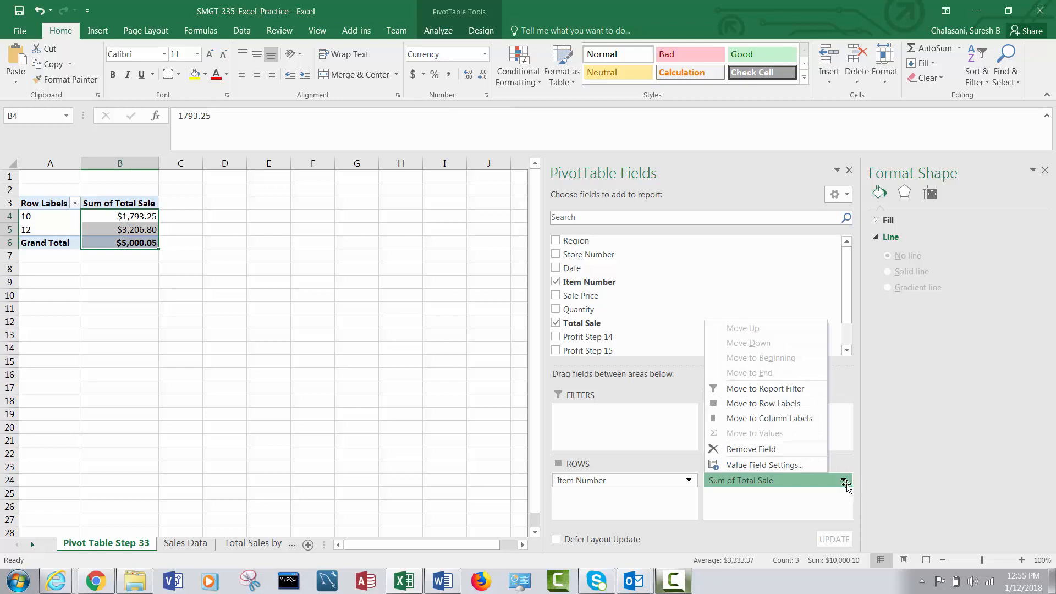
pyautogui.click(786, 465)
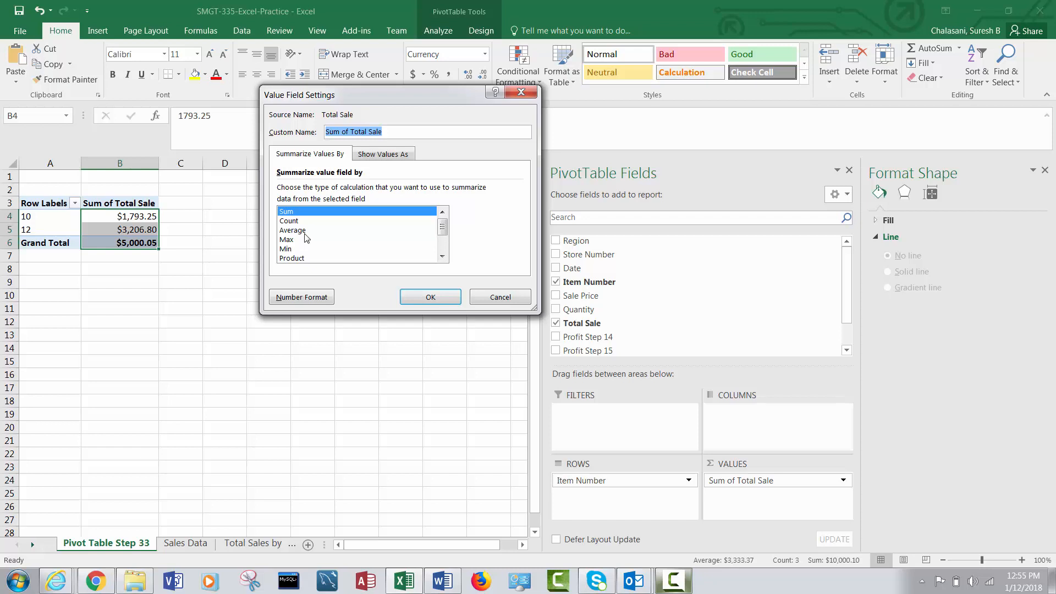
pyautogui.click(297, 230)
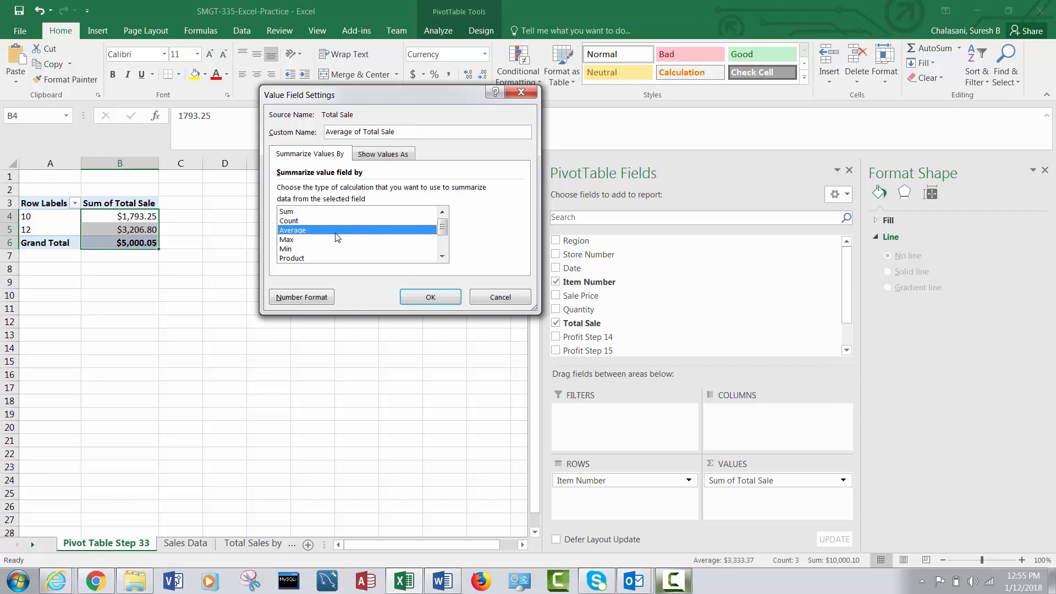
pyautogui.click(431, 300)
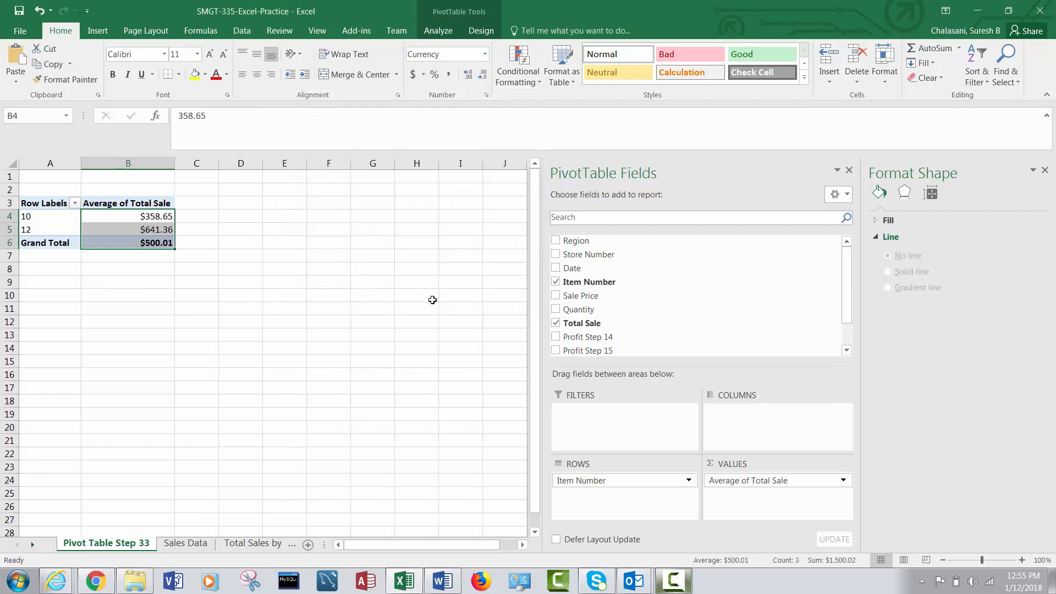
pyautogui.click(146, 215)
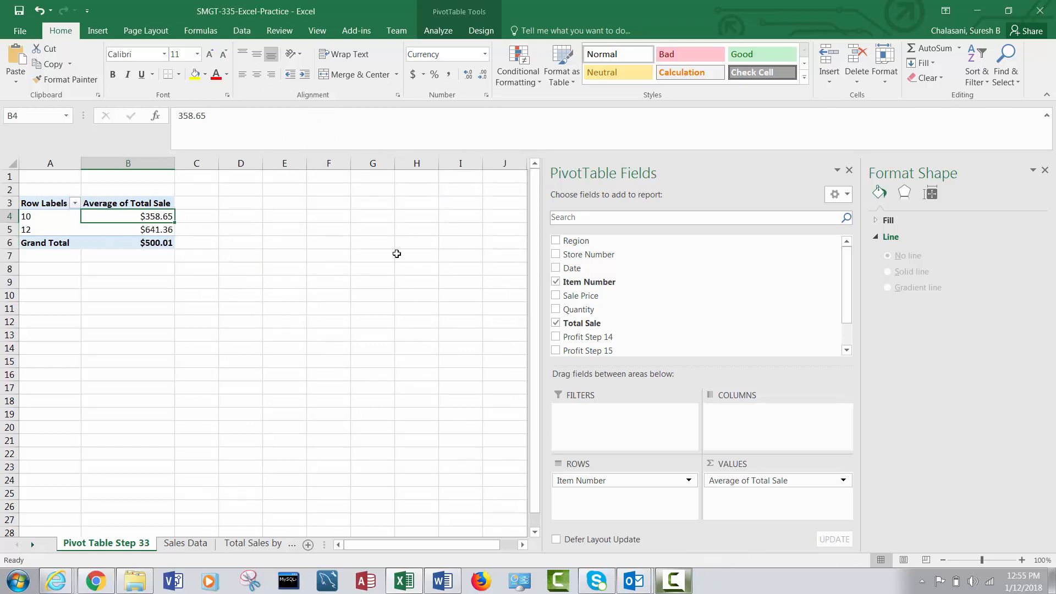
pyautogui.moveTo(161, 231)
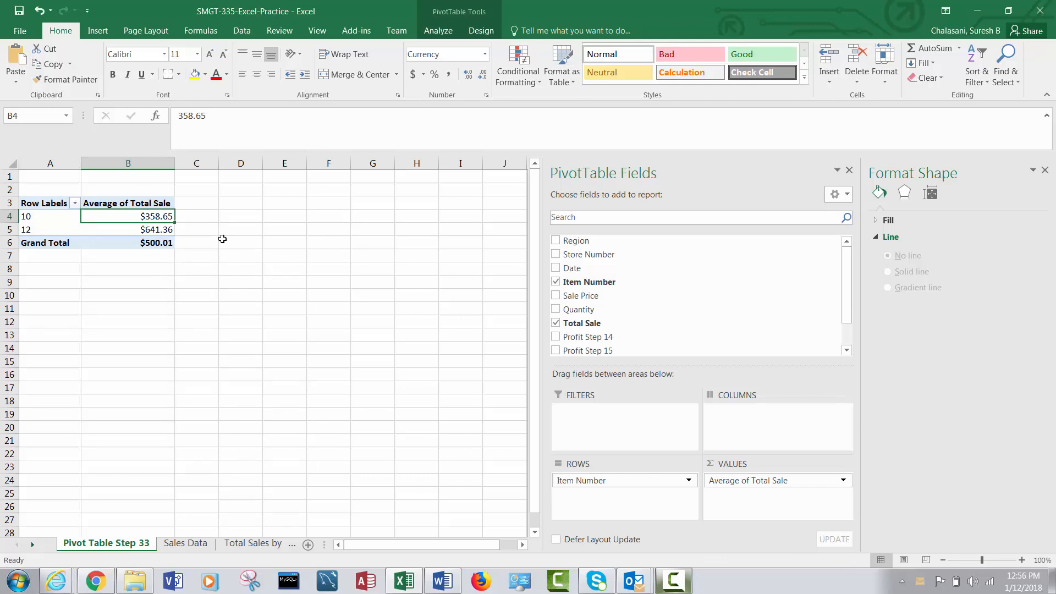
pyautogui.moveTo(153, 215); pyautogui.dragTo(156, 231)
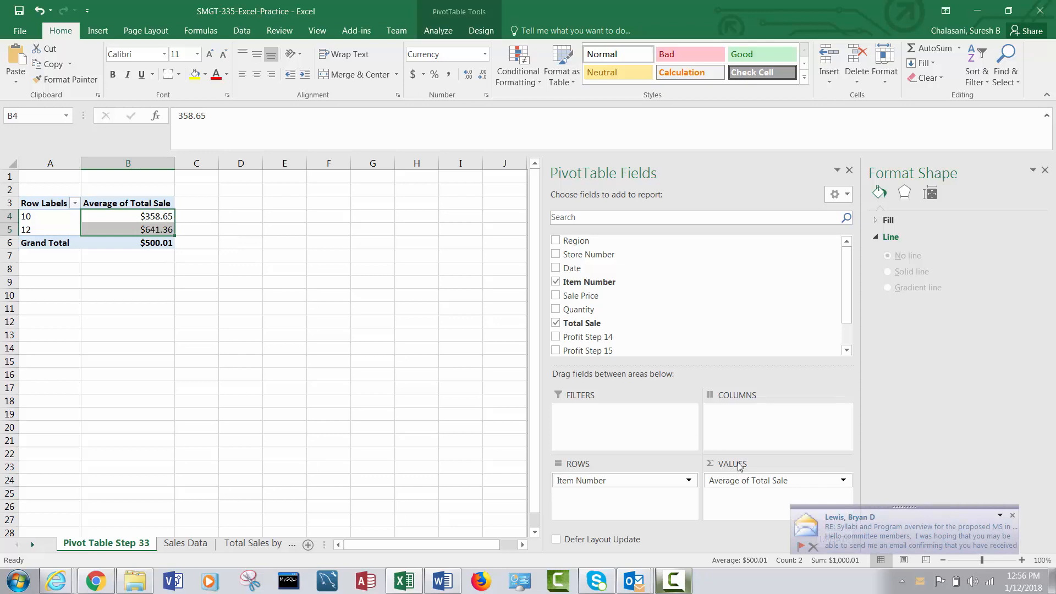
pyautogui.click(1012, 515)
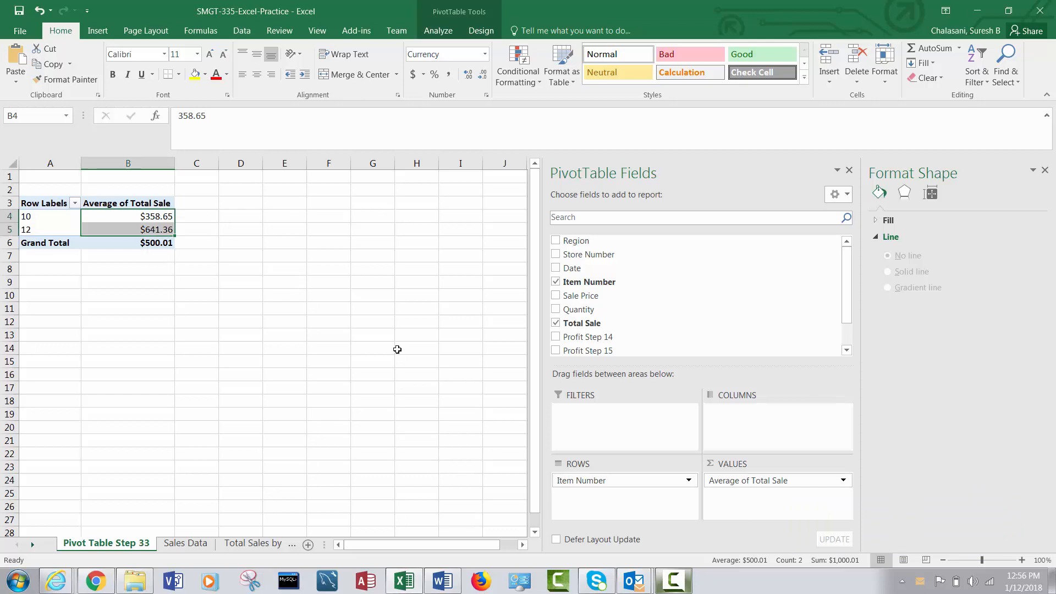
# Summarize the Total Sale values by Max and examine the largest sale for items 10 and 12.
pyautogui.click(844, 482)
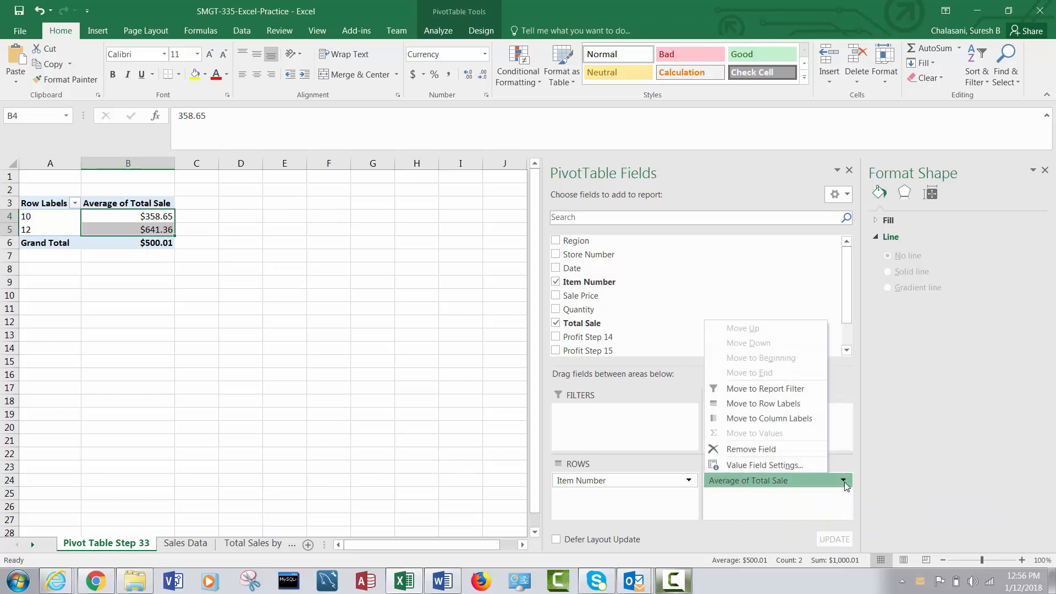
pyautogui.click(772, 468)
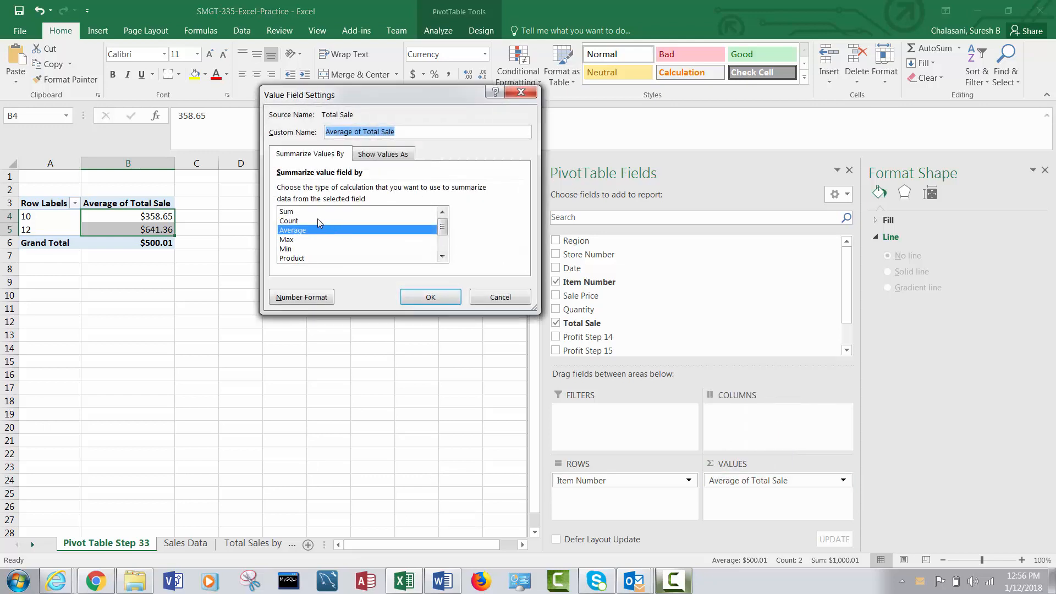
pyautogui.click(319, 240)
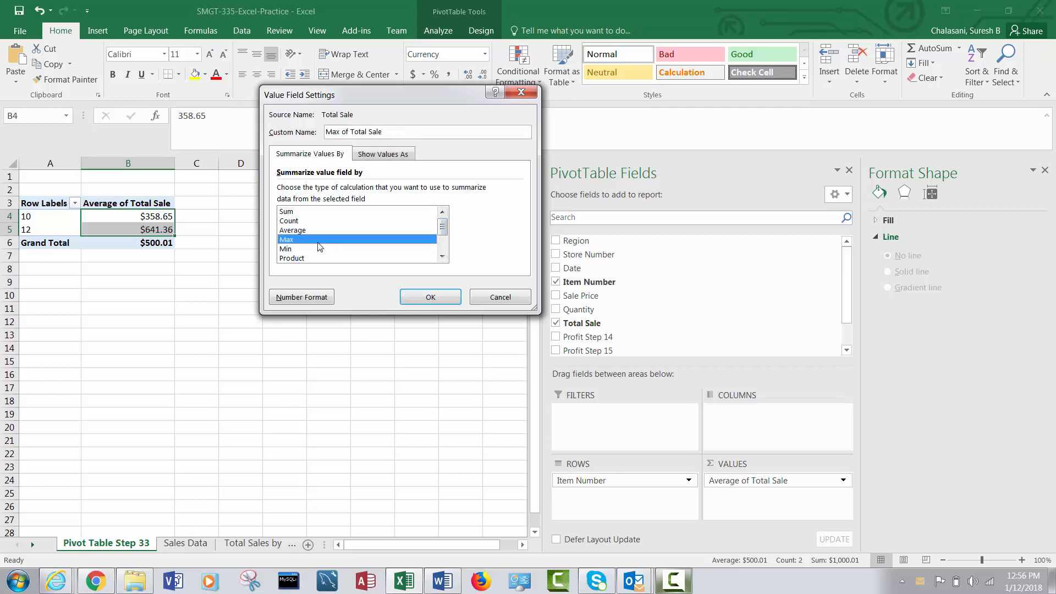
pyautogui.click(429, 297)
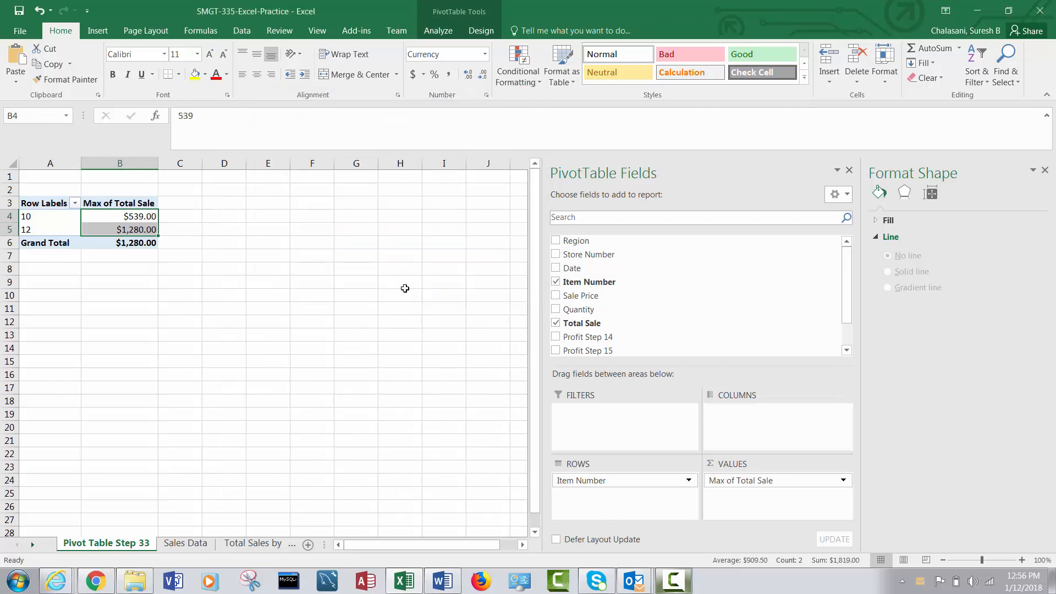
pyautogui.click(143, 217)
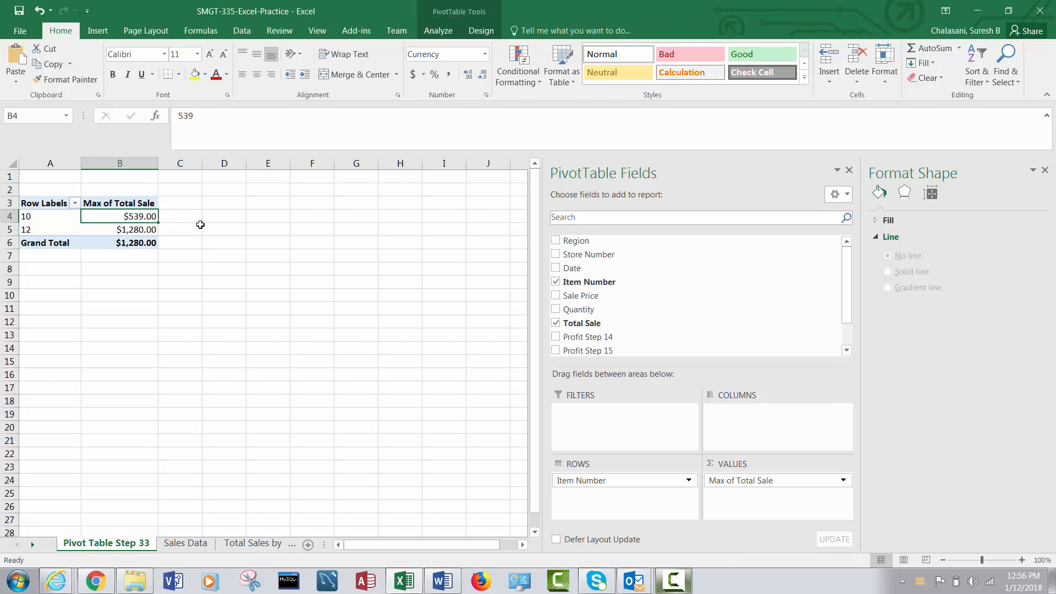
pyautogui.click(142, 231)
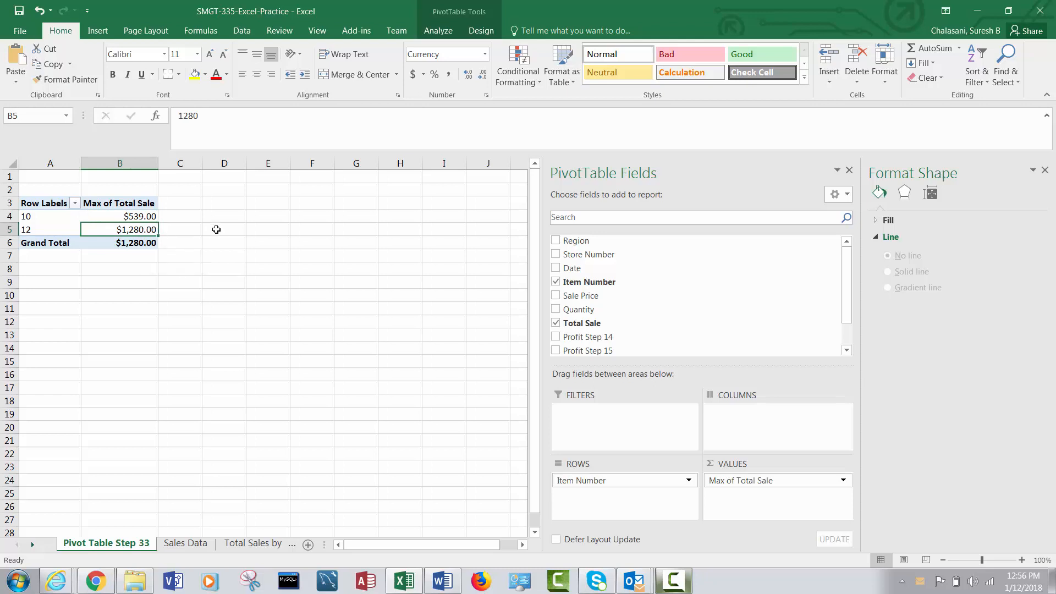
pyautogui.click(146, 219)
pyautogui.moveTo(146, 218); pyautogui.dragTo(142, 244)
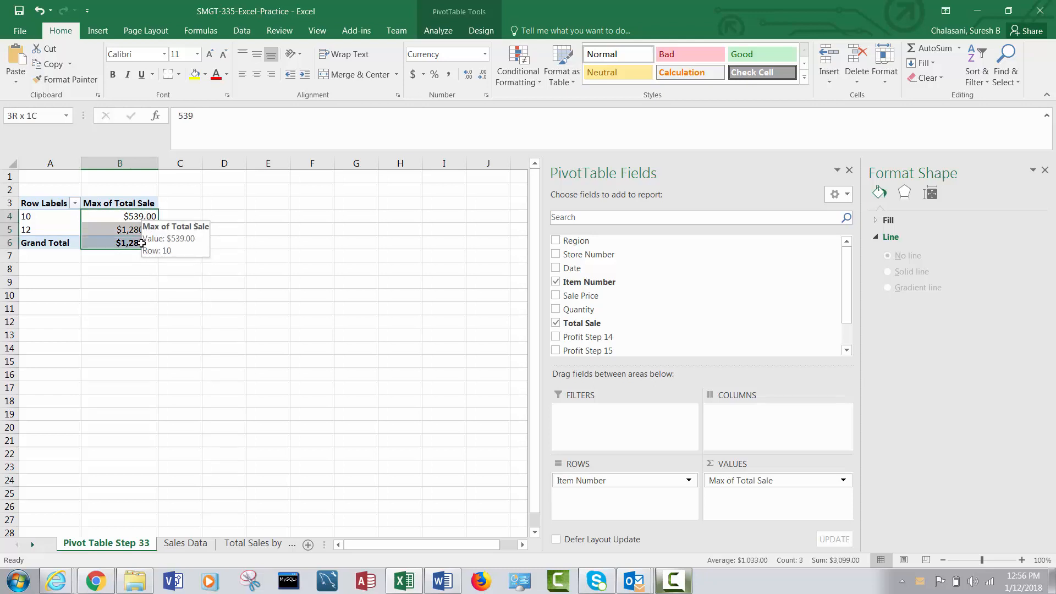
pyautogui.click(391, 240)
pyautogui.moveTo(112, 226); pyautogui.dragTo(114, 218)
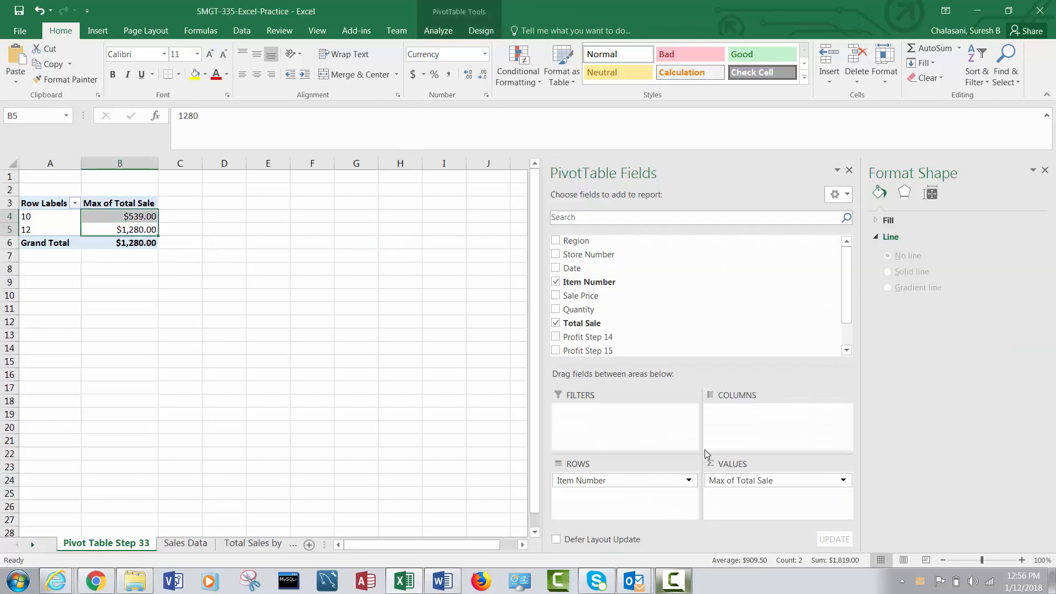
# Set the Total Sale value field to be summarized by Sum again.
pyautogui.click(843, 480)
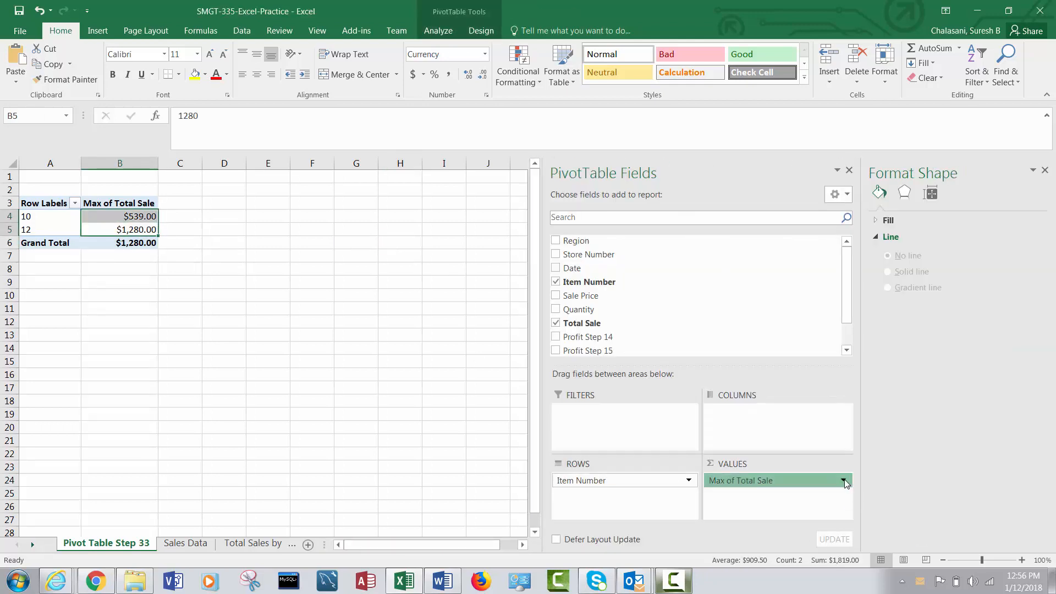
pyautogui.click(770, 464)
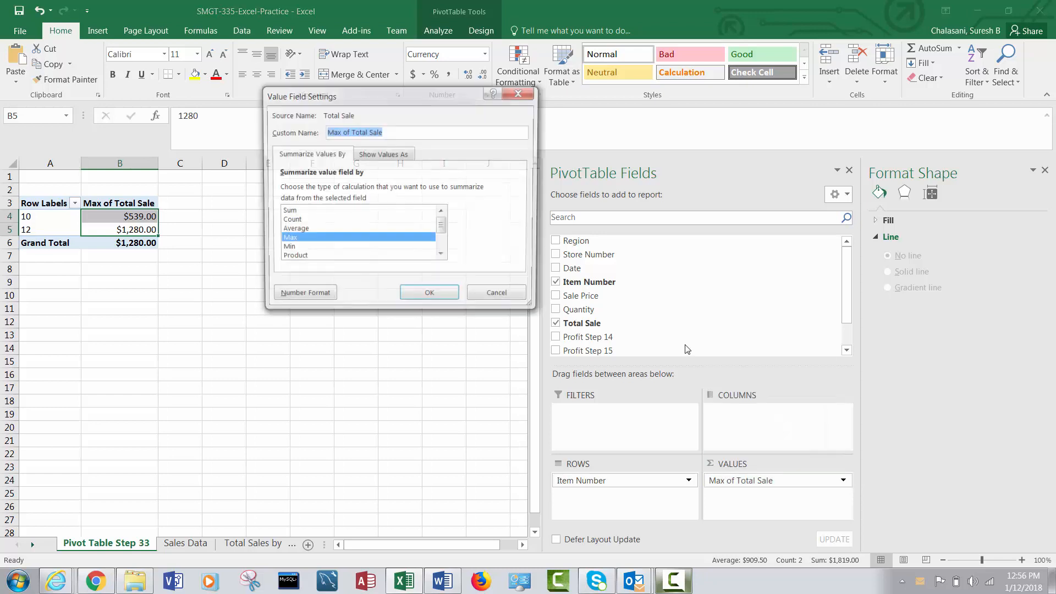
pyautogui.click(332, 212)
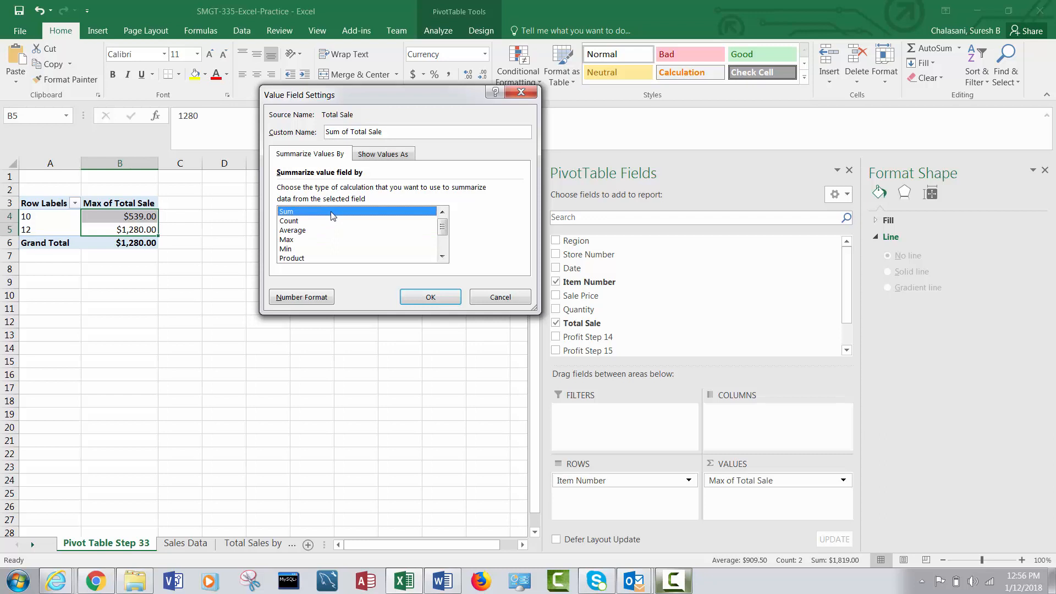
pyautogui.click(433, 304)
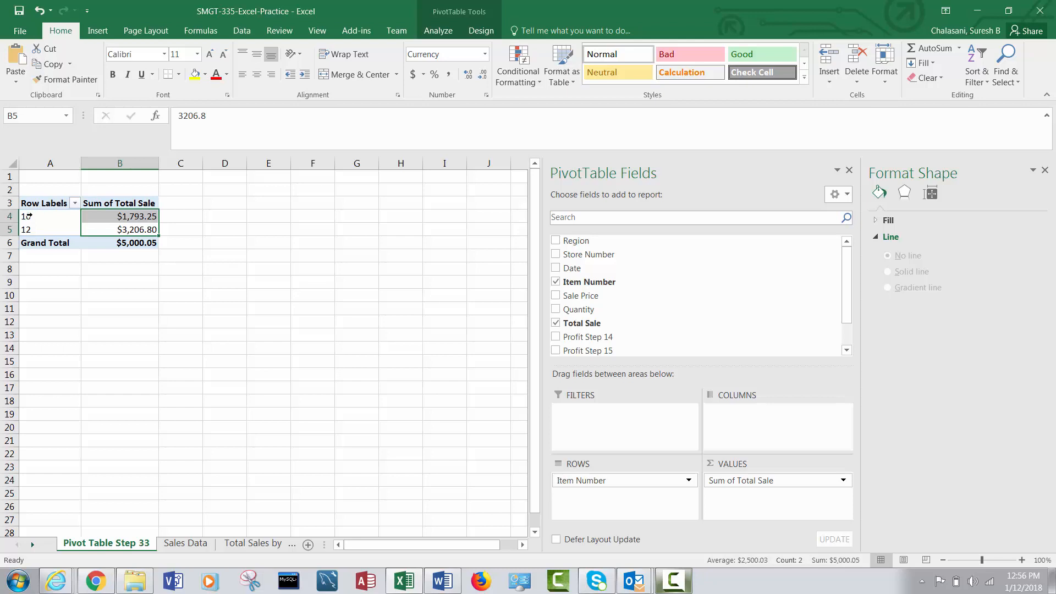
# Insert a Clustered Column pivot chart from A3:B5, without the grand total, and position it below the pivot table.
pyautogui.moveTo(30, 215); pyautogui.dragTo(127, 230)
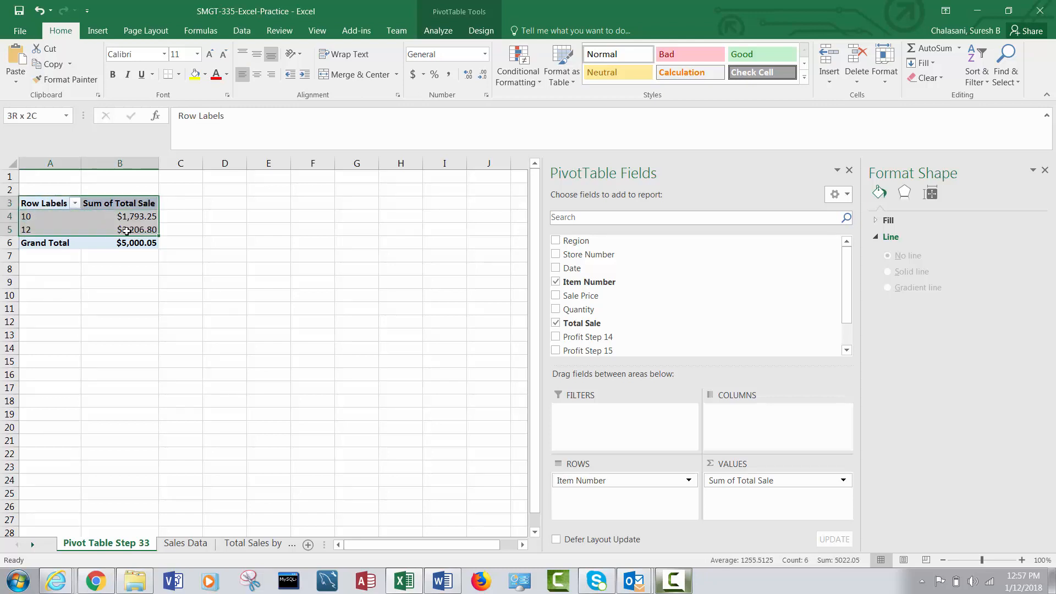
pyautogui.click(98, 31)
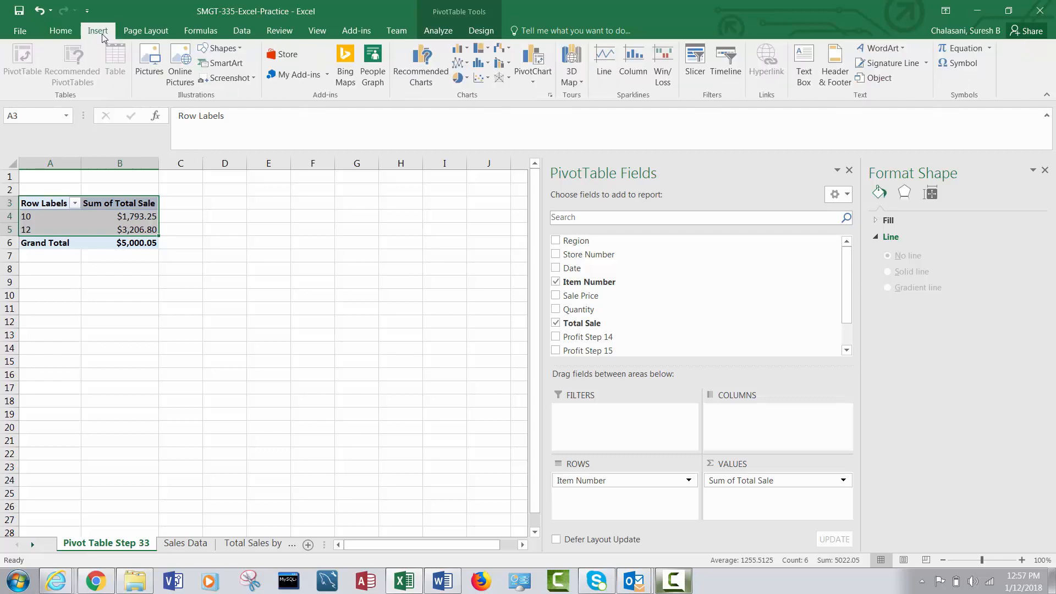
pyautogui.click(431, 76)
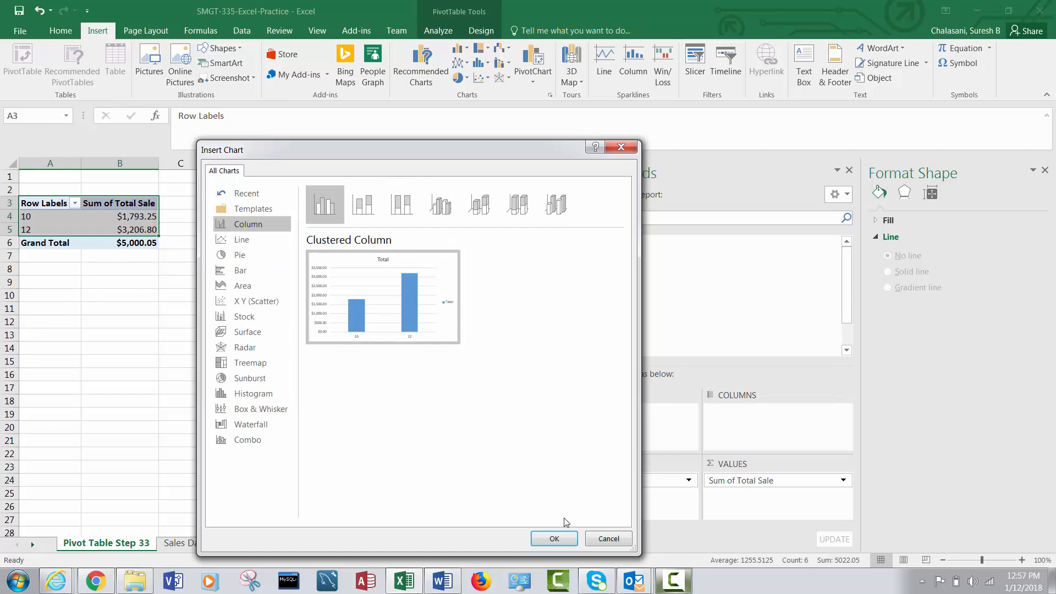
pyautogui.click(564, 543)
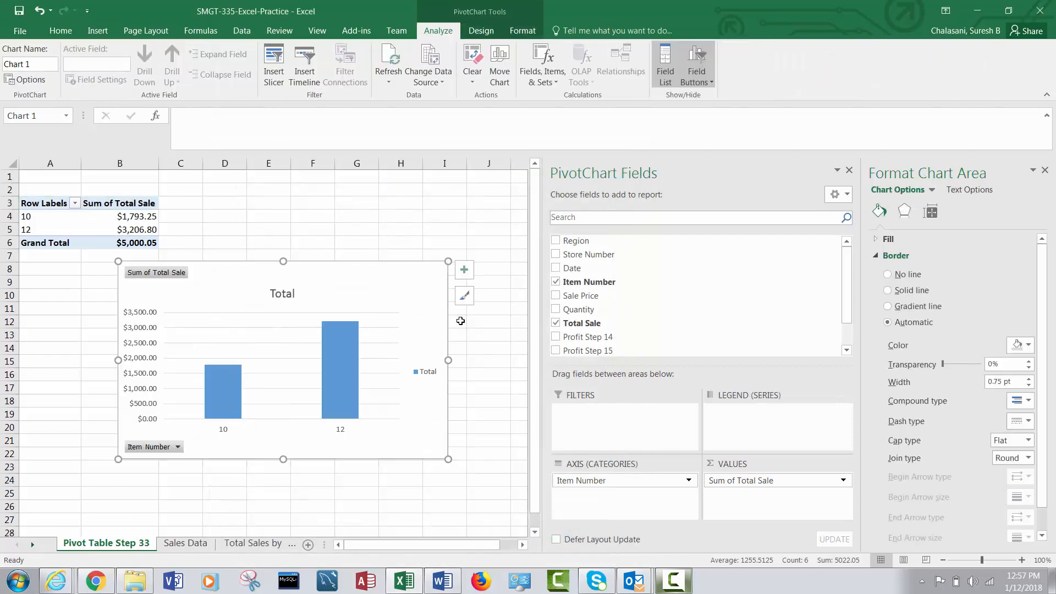
pyautogui.moveTo(331, 262); pyautogui.dragTo(365, 270)
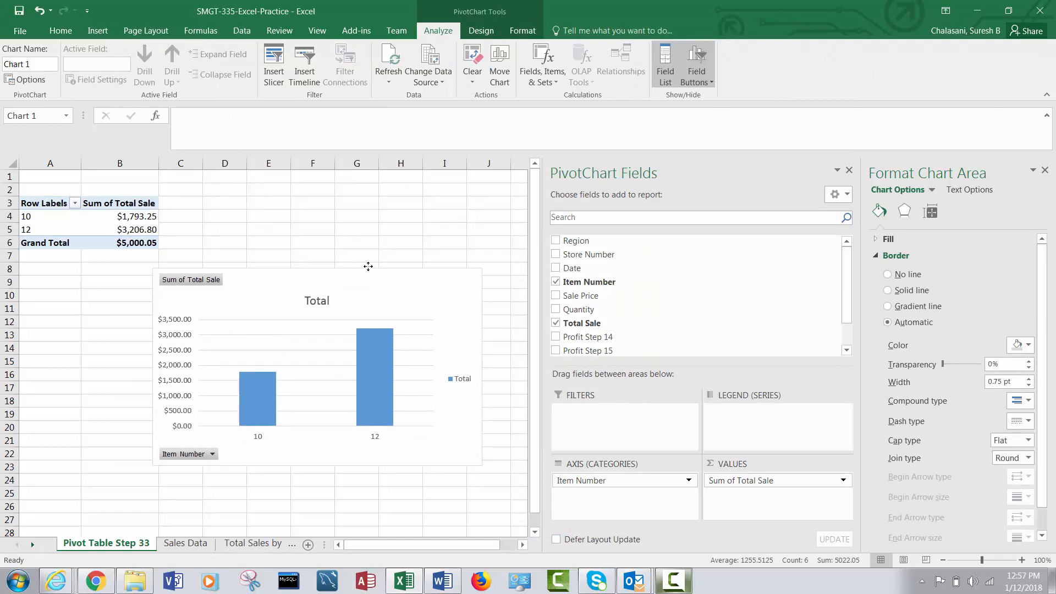
# Title the pivot chart "Total Sales By Item" and move the chart farther down, leaving empty rows beneath the pivot table.
pyautogui.click(327, 300)
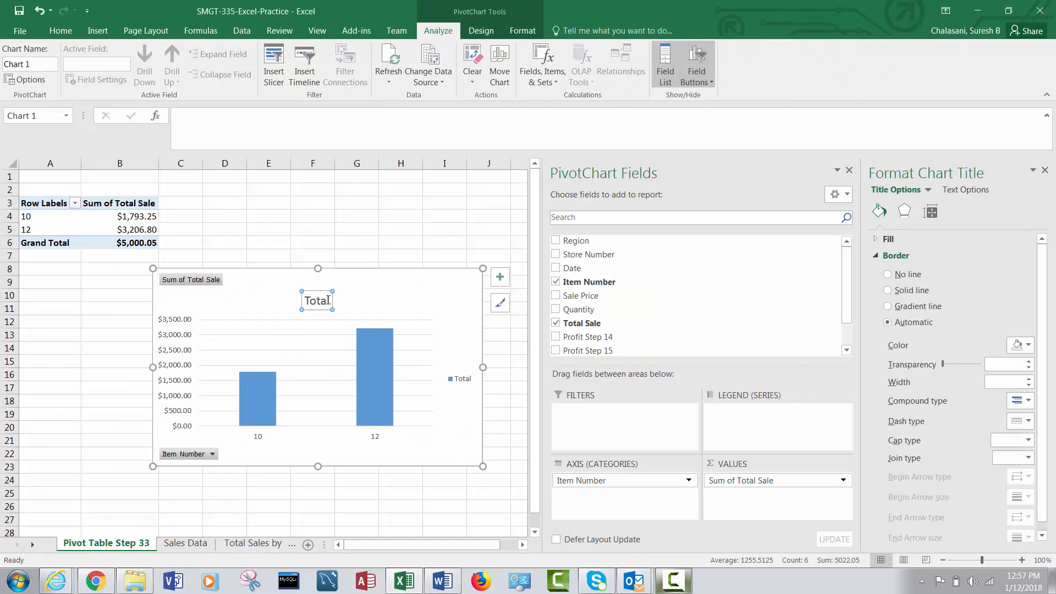
pyautogui.click(329, 300)
pyautogui.write('Sale')
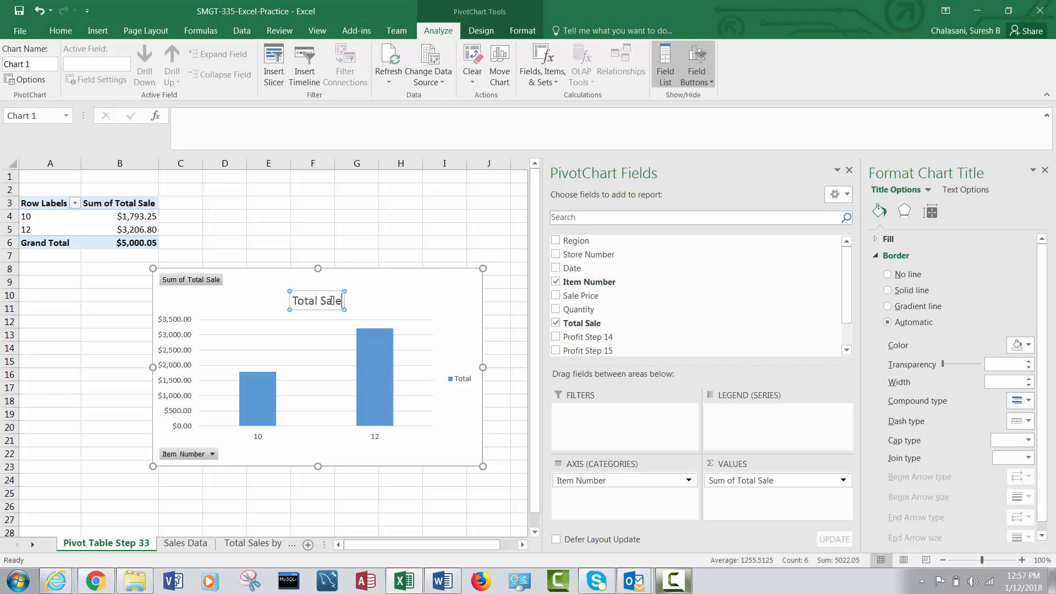
pyautogui.write('s By Item')
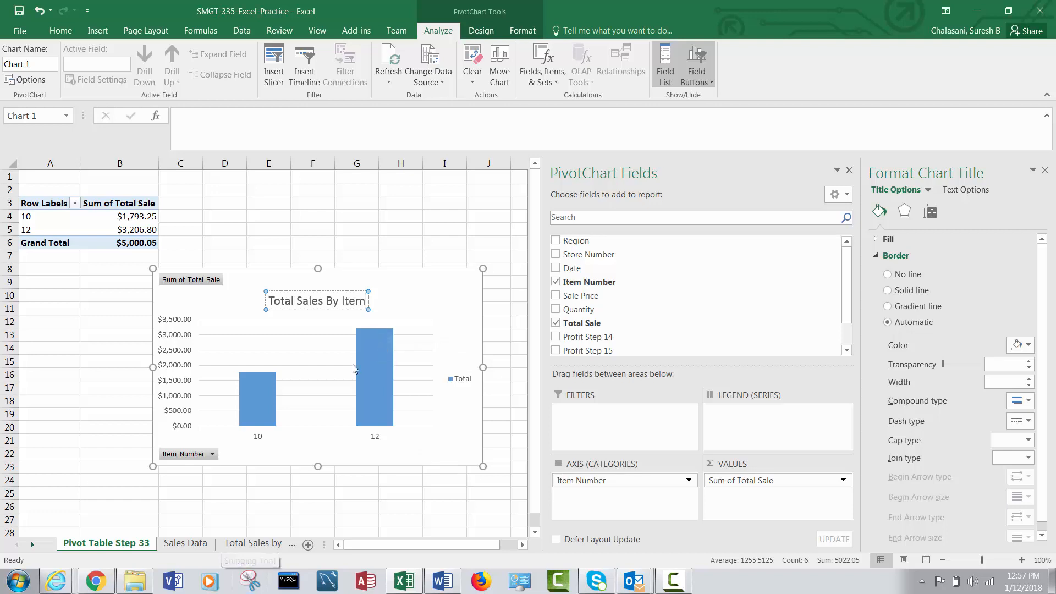
pyautogui.moveTo(369, 358)
pyautogui.moveTo(386, 268); pyautogui.dragTo(342, 316)
pyautogui.click(347, 256)
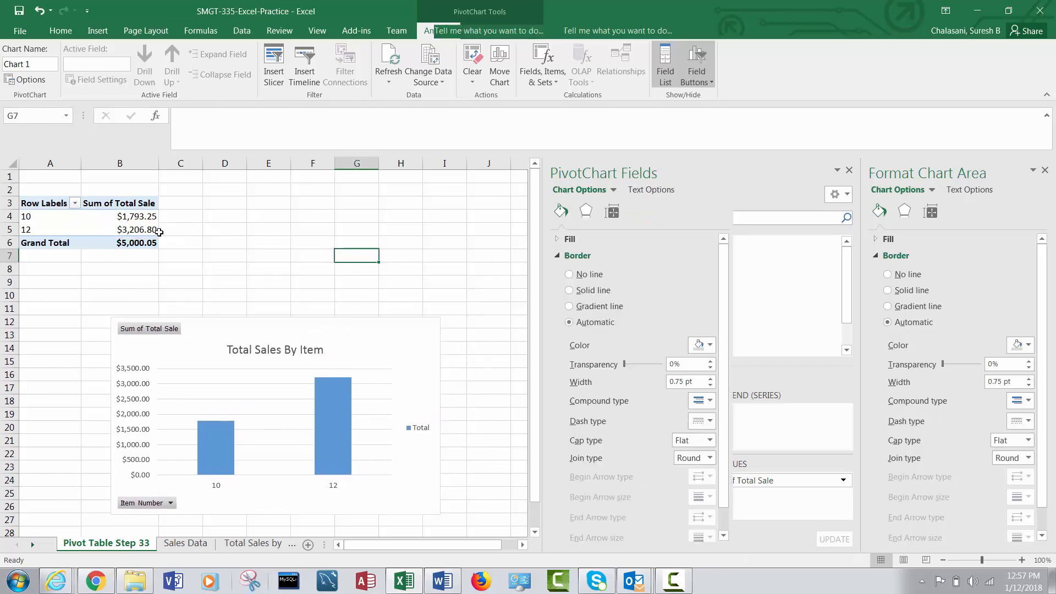
# Add the Date field to the pivot table and move it from the rows to the report filter, keeping Months in the rows.
pyautogui.click(144, 220)
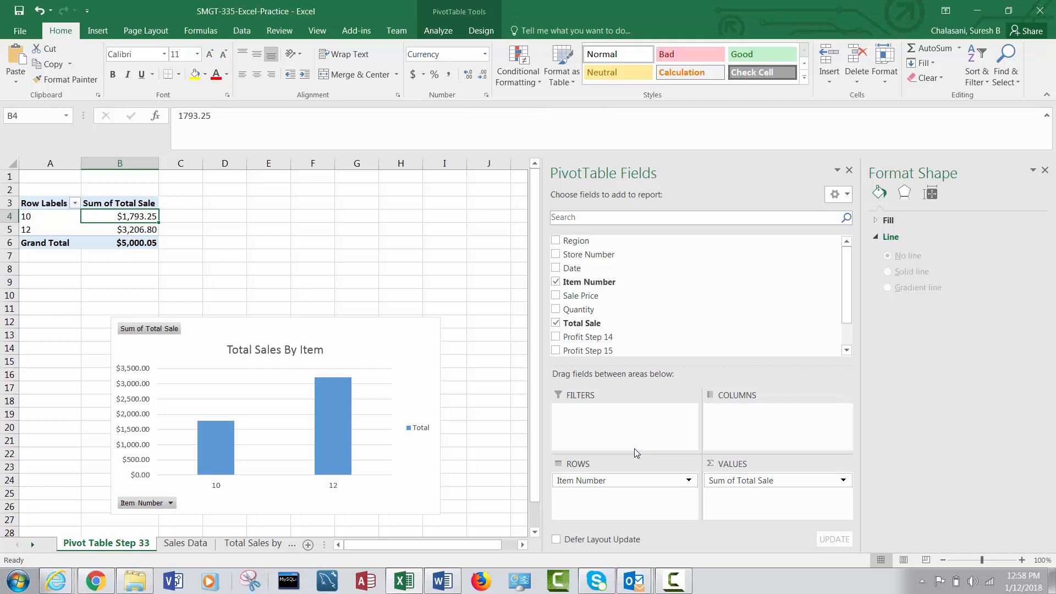
pyautogui.click(556, 270)
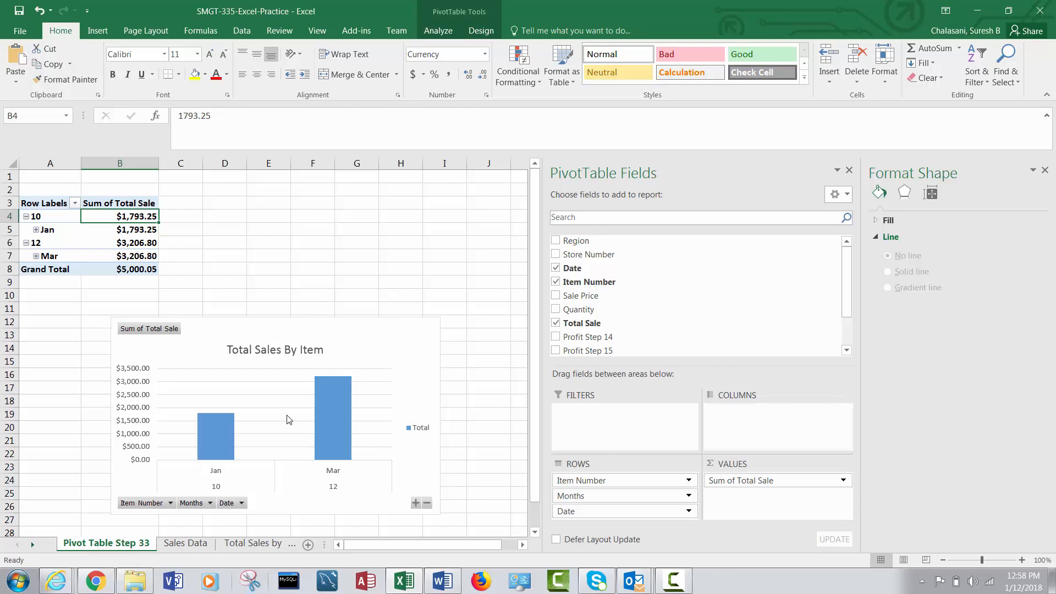
pyautogui.click(177, 544)
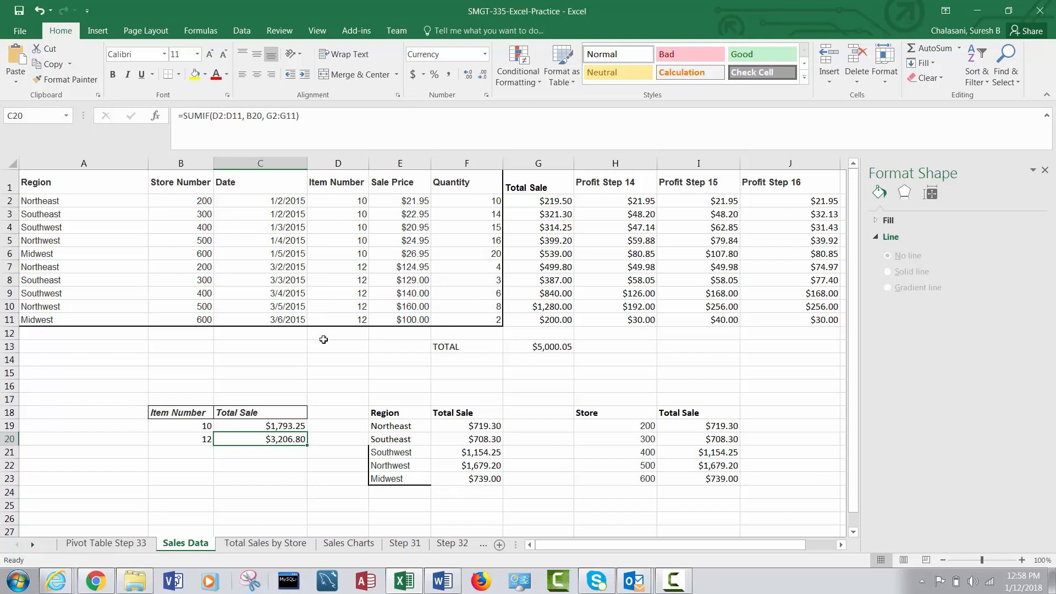
pyautogui.click(138, 546)
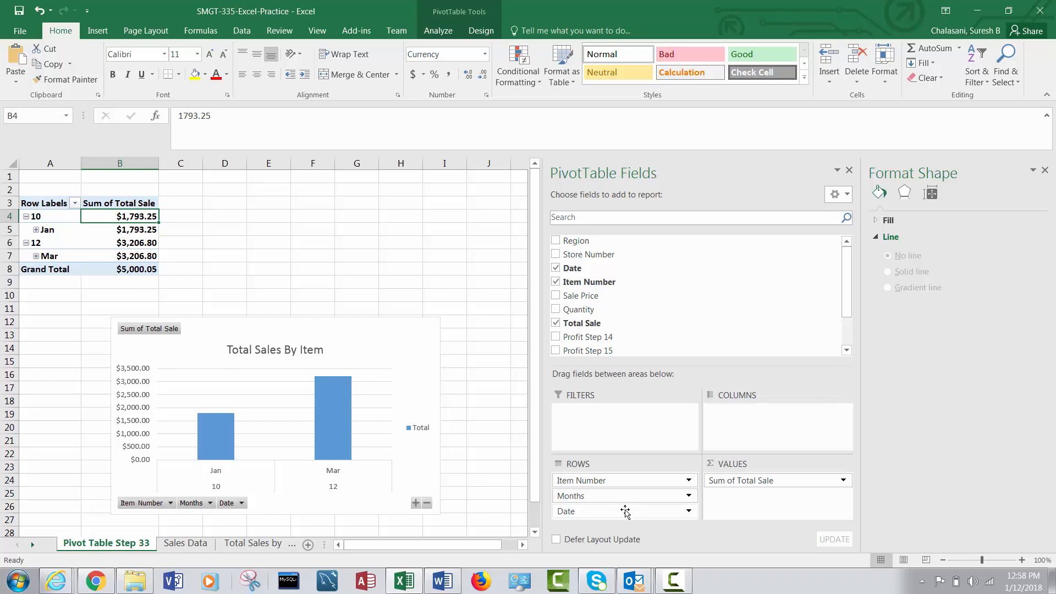
pyautogui.moveTo(625, 511); pyautogui.dragTo(629, 513)
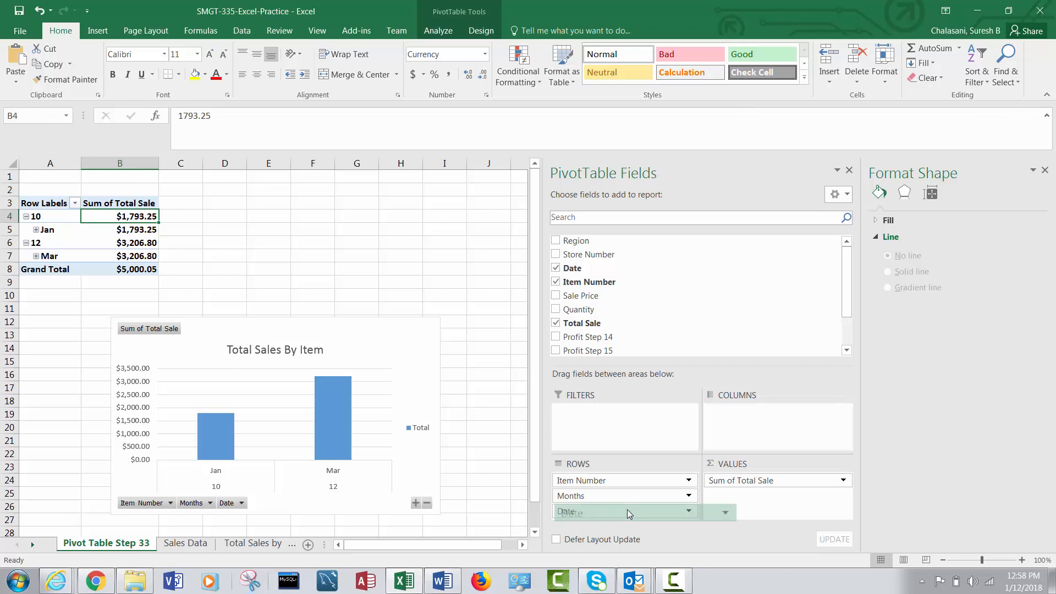
pyautogui.moveTo(627, 513); pyautogui.dragTo(616, 427)
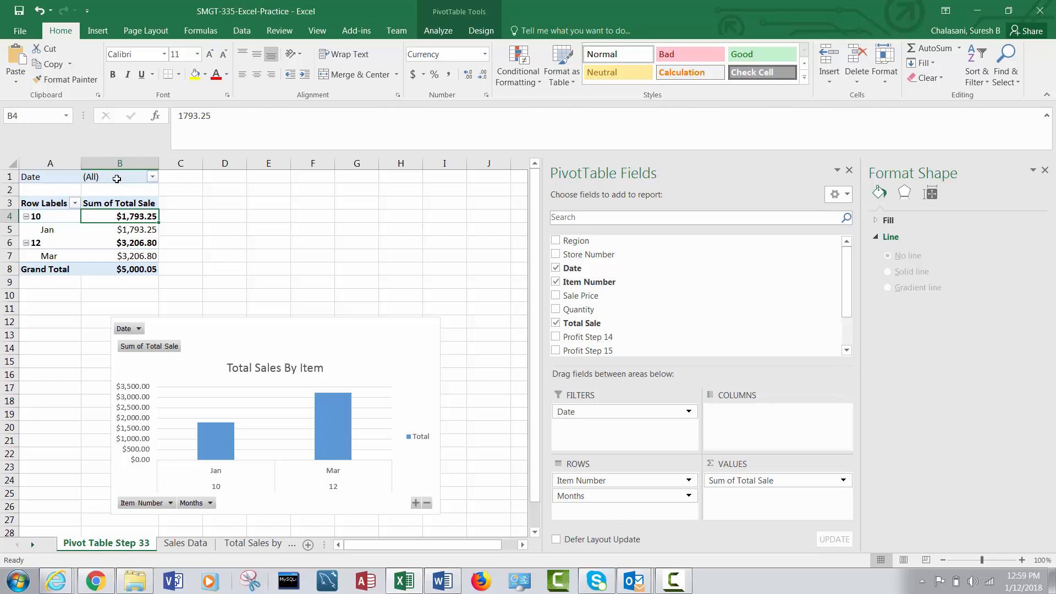
# Browse the dates offered by the pivot table's Date filter and check the sale dates recorded on the Sales Data sheet.
pyautogui.click(152, 178)
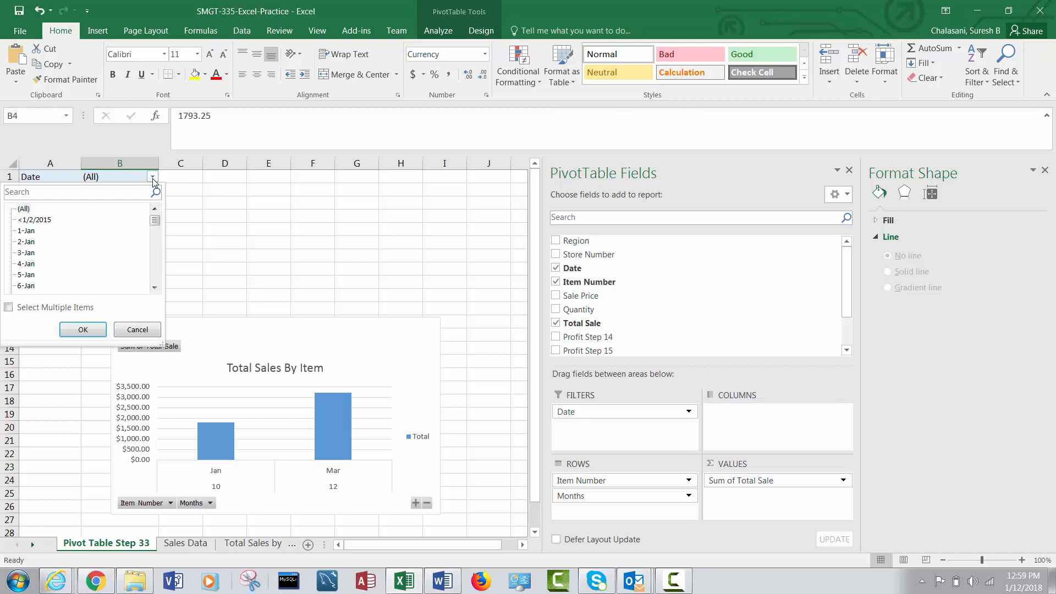
pyautogui.click(155, 287)
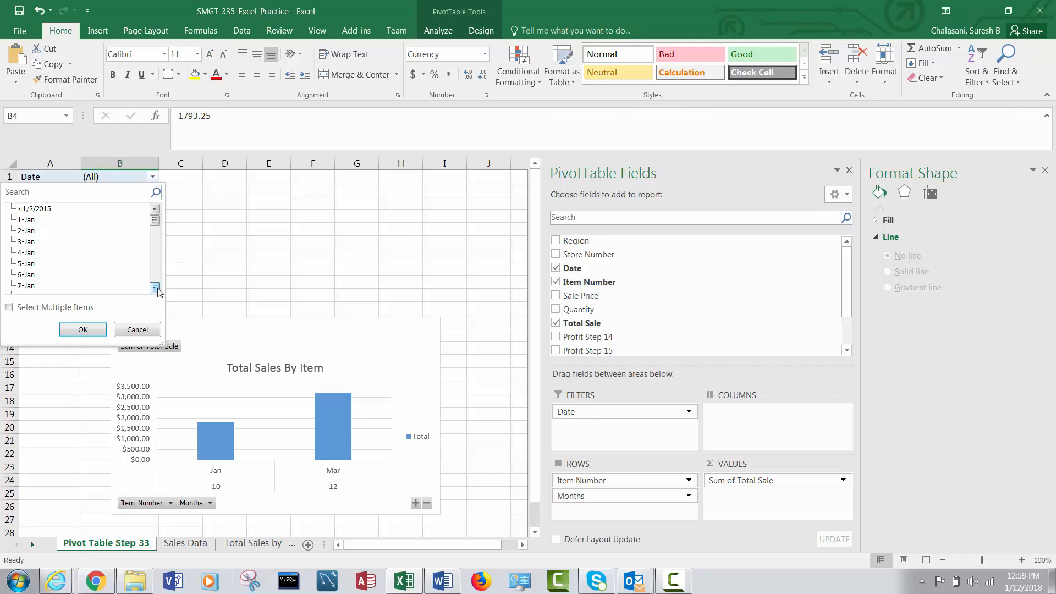
pyautogui.click(156, 288)
pyautogui.click(156, 289)
pyautogui.click(156, 288)
pyautogui.click(157, 288)
pyautogui.click(156, 288)
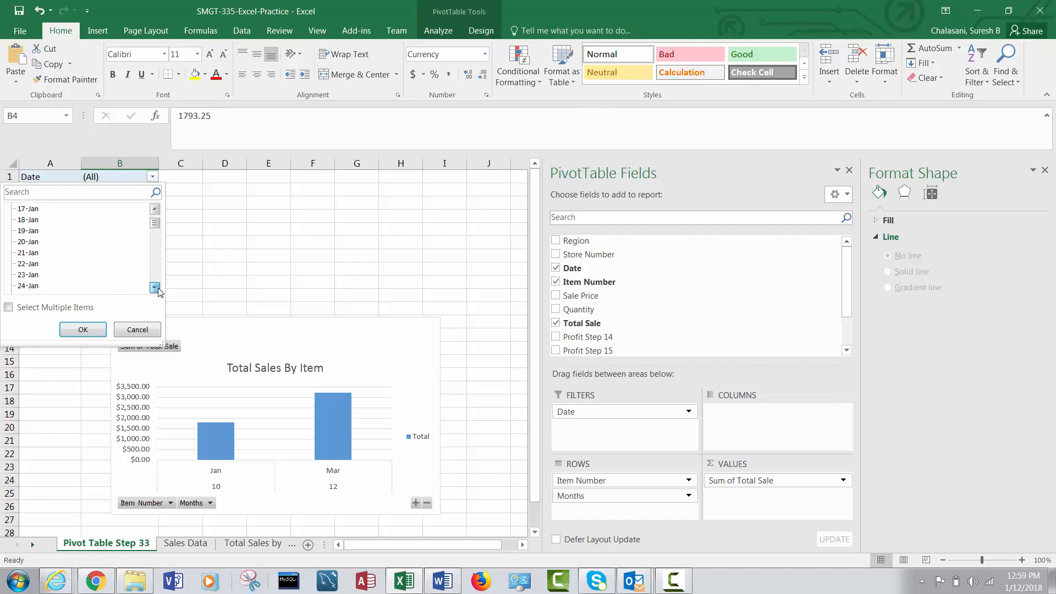
pyautogui.moveTo(156, 225); pyautogui.dragTo(160, 236)
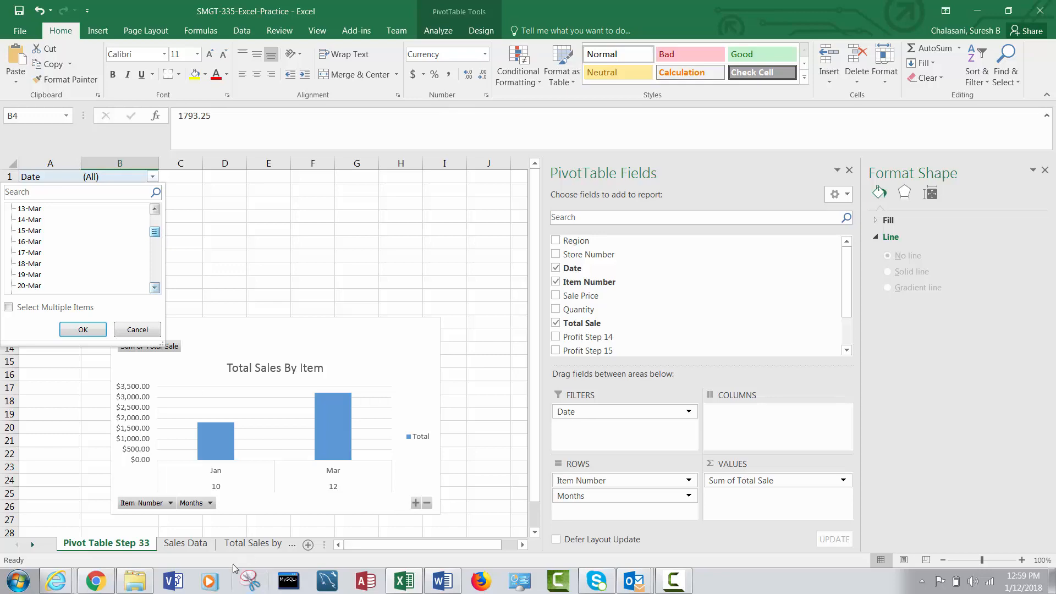
pyautogui.click(190, 547)
pyautogui.click(191, 544)
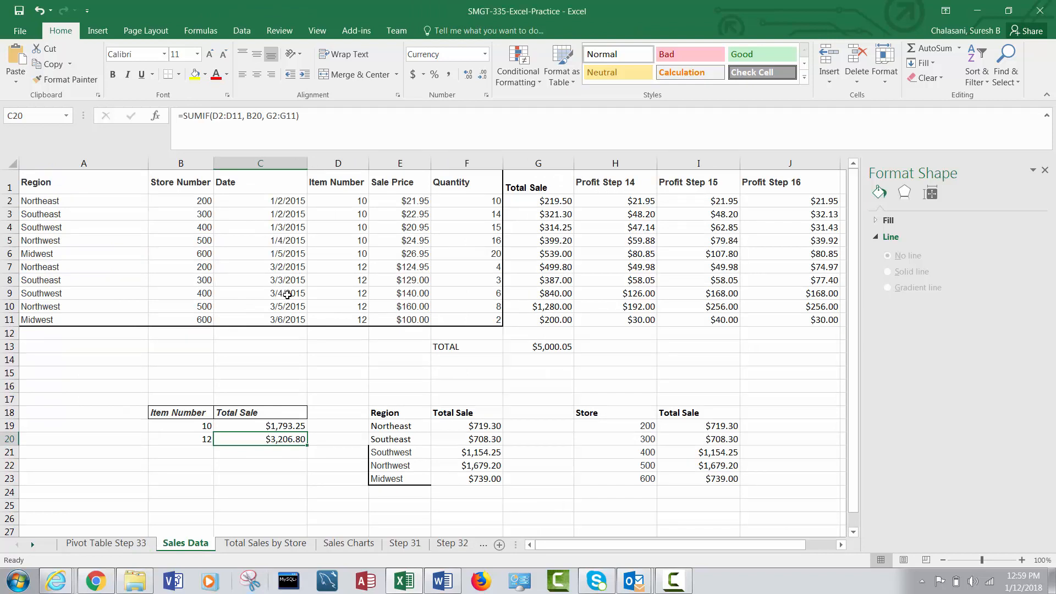
pyautogui.click(132, 544)
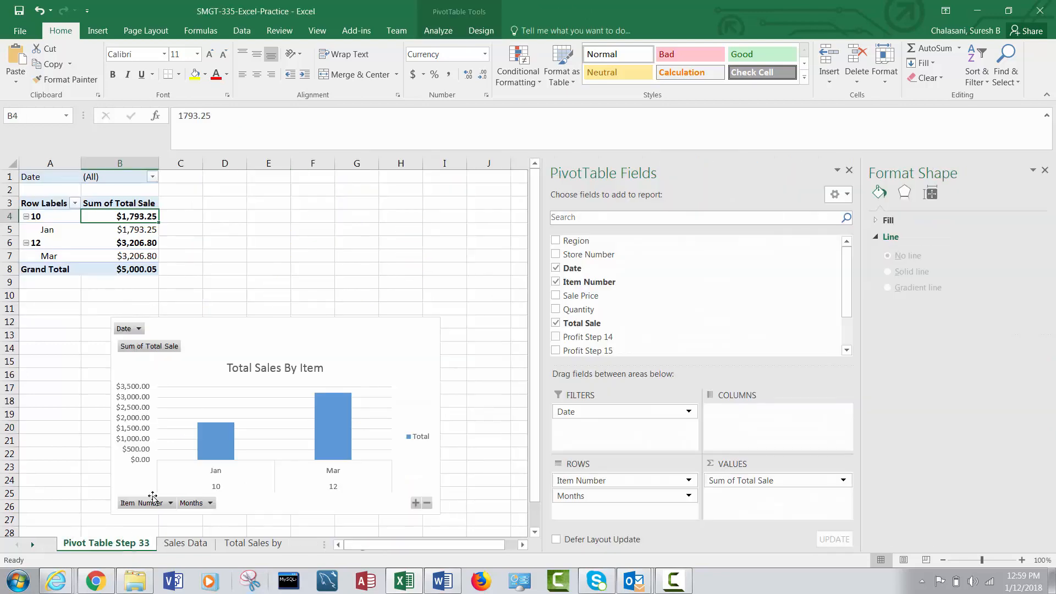
# Filter the pivot table's Date field to multiple items: 2-Mar, 3-Mar, 4-Mar, 5-Mar and 6-Mar.
pyautogui.click(152, 176)
pyautogui.moveTo(155, 222); pyautogui.dragTo(157, 235)
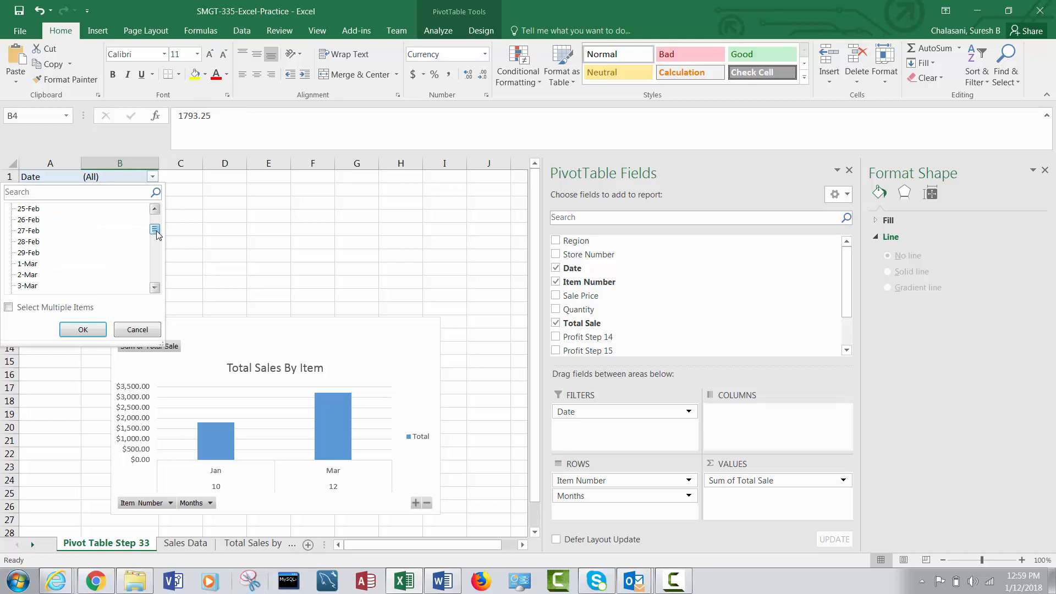
pyautogui.click(28, 286)
pyautogui.click(27, 275)
pyautogui.click(27, 286)
pyautogui.click(155, 287)
pyautogui.click(155, 287)
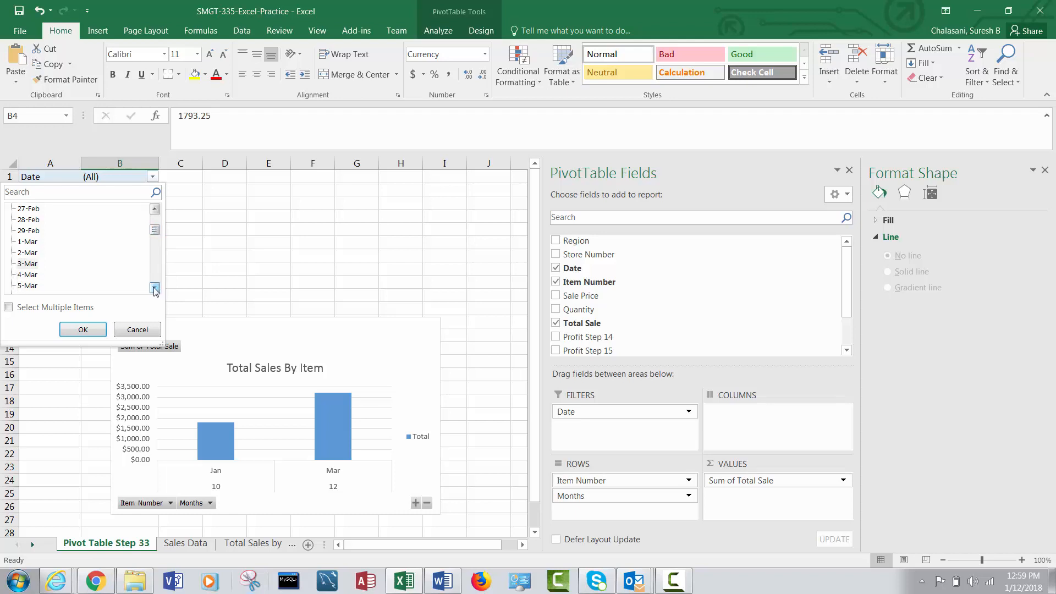
pyautogui.click(9, 307)
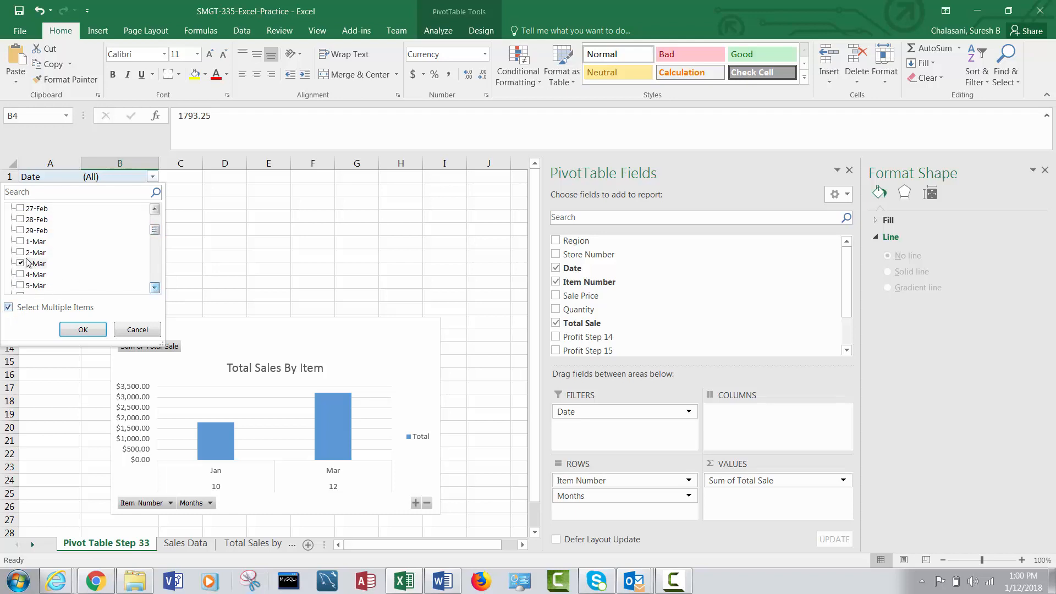
pyautogui.click(21, 253)
pyautogui.click(20, 274)
pyautogui.click(21, 287)
pyautogui.click(155, 287)
pyautogui.click(21, 285)
pyautogui.click(82, 329)
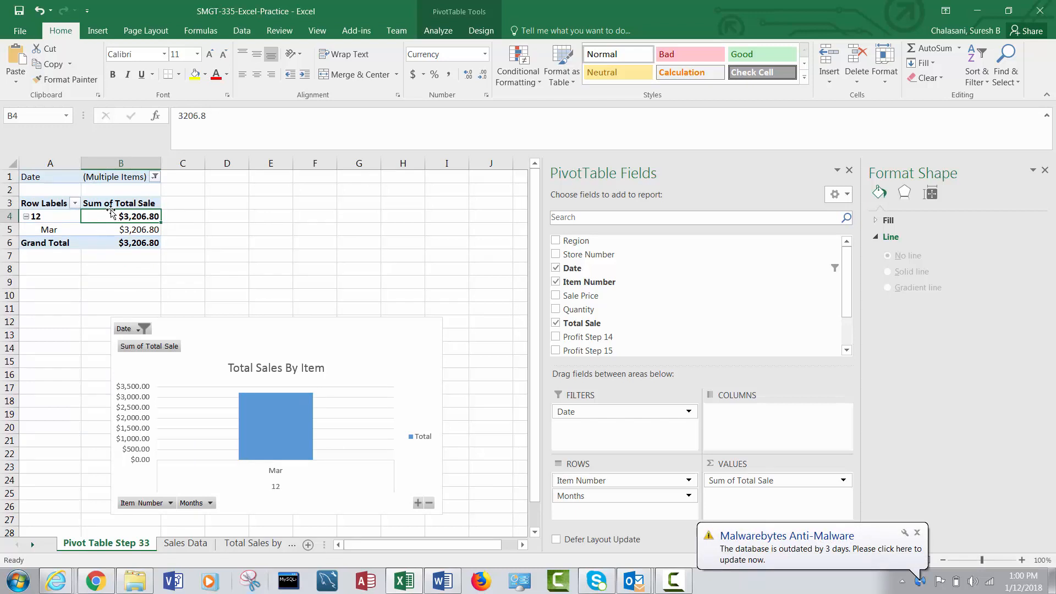
# Compare the filtered pivot table total with the March sales rows of item 12 on the Sales Data sheet.
pyautogui.moveTo(121, 218)
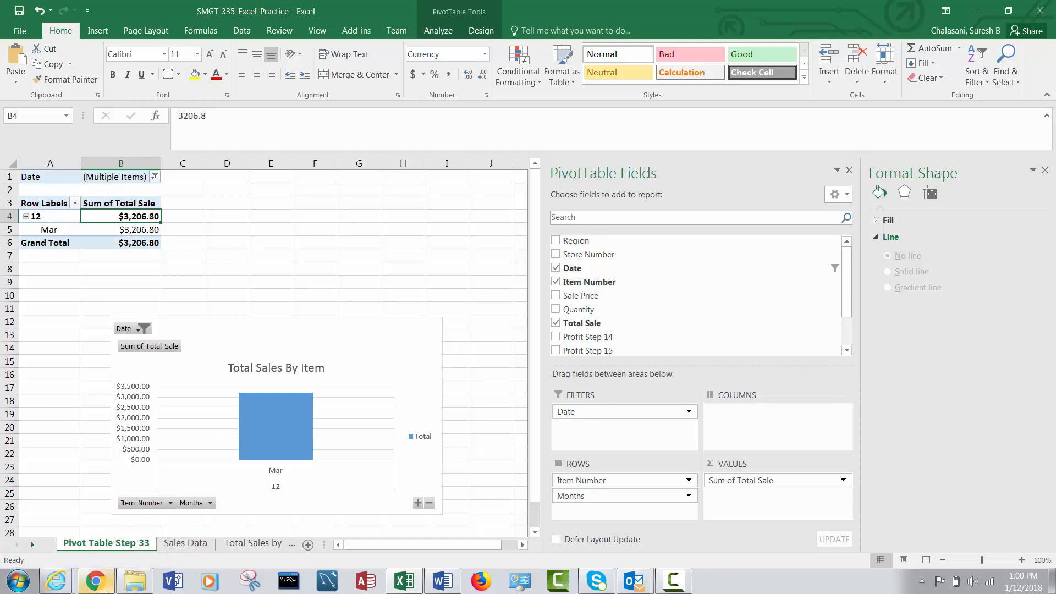
pyautogui.click(184, 545)
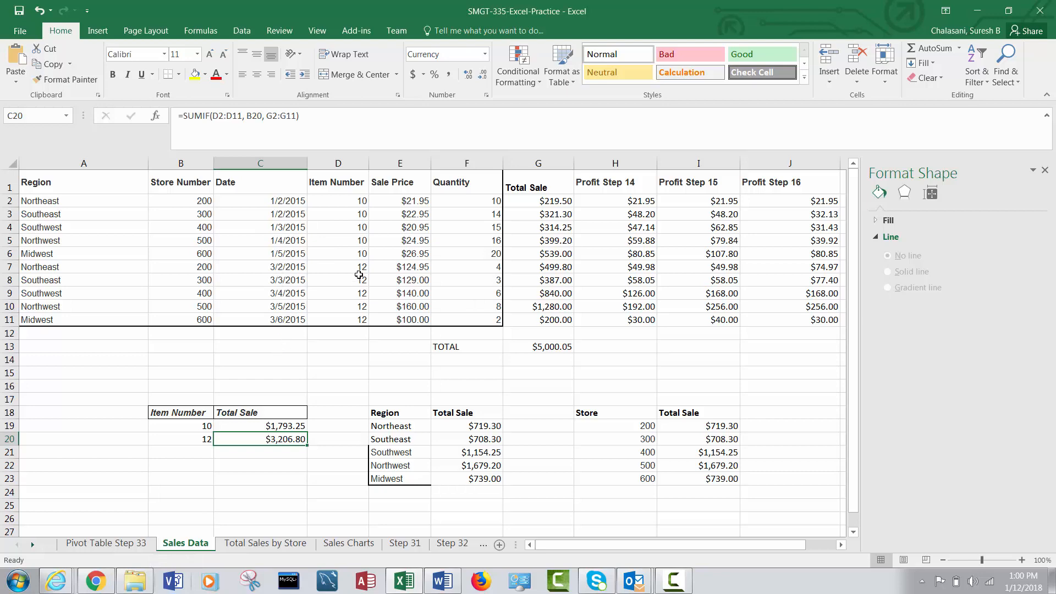
pyautogui.click(119, 543)
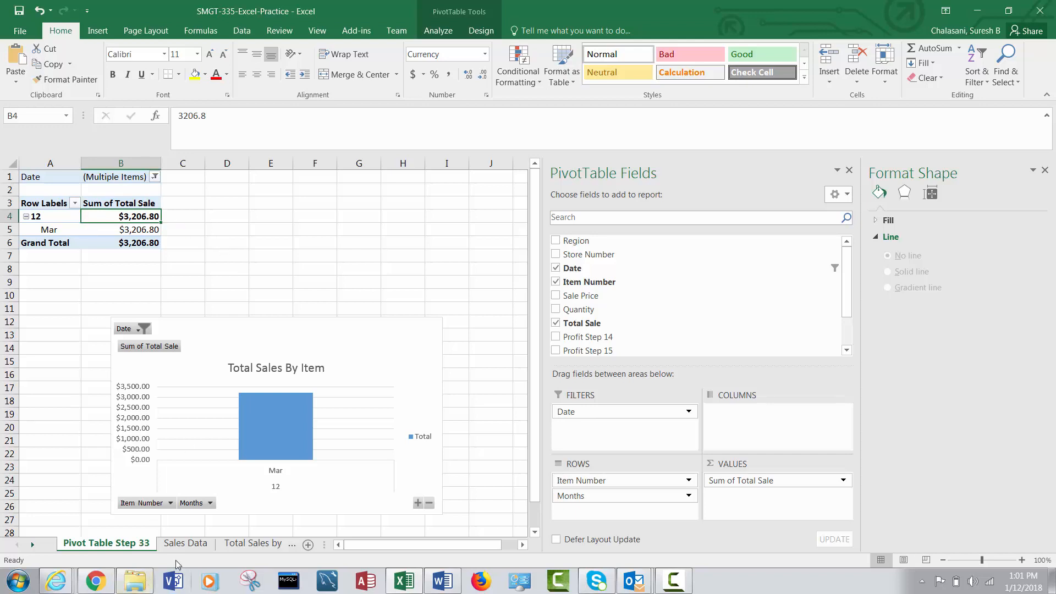
# Create a second pivot table from range A1:J11 of the Sales Data sheet, placed on a new worksheet.
pyautogui.click(185, 545)
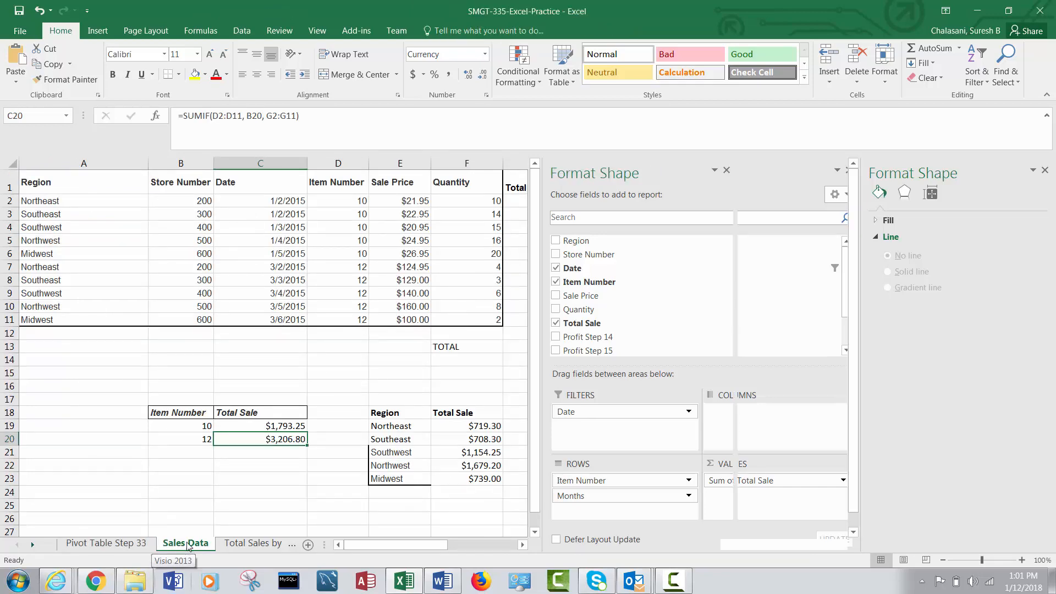
pyautogui.moveTo(74, 179); pyautogui.dragTo(800, 318)
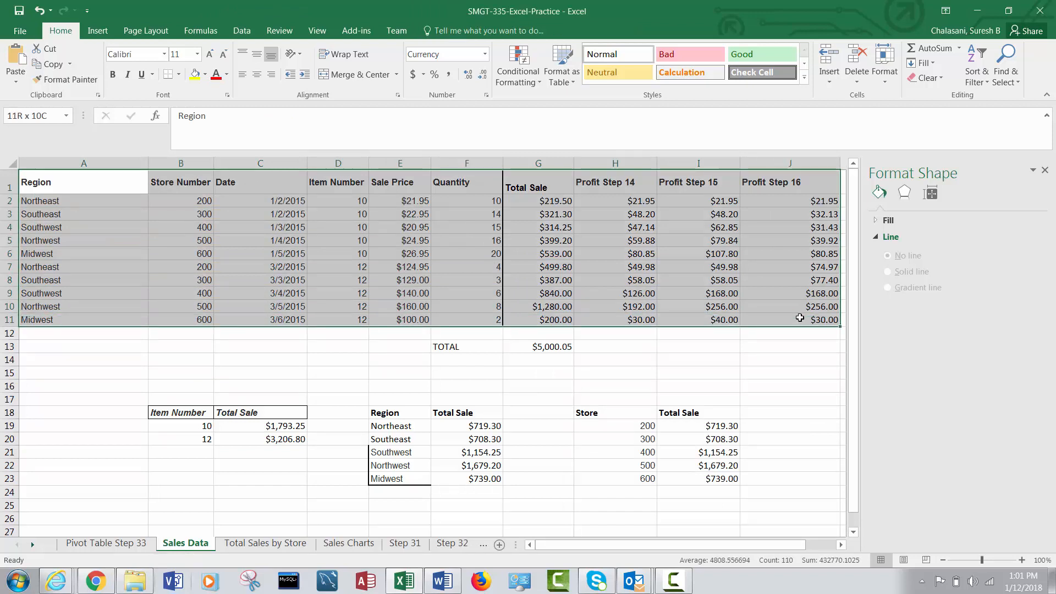
pyautogui.moveTo(800, 317); pyautogui.dragTo(800, 318)
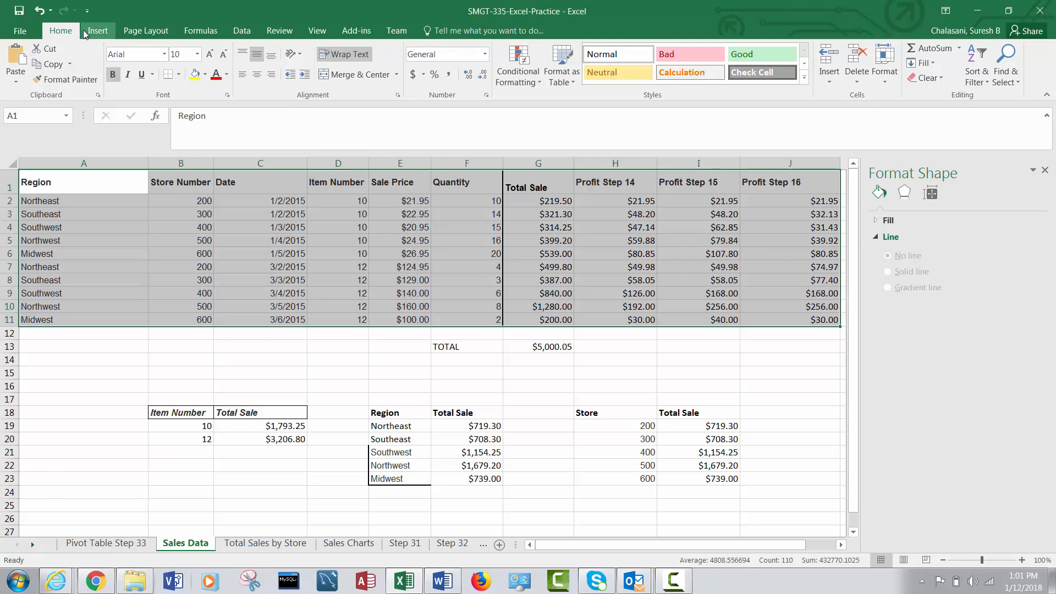
pyautogui.click(98, 31)
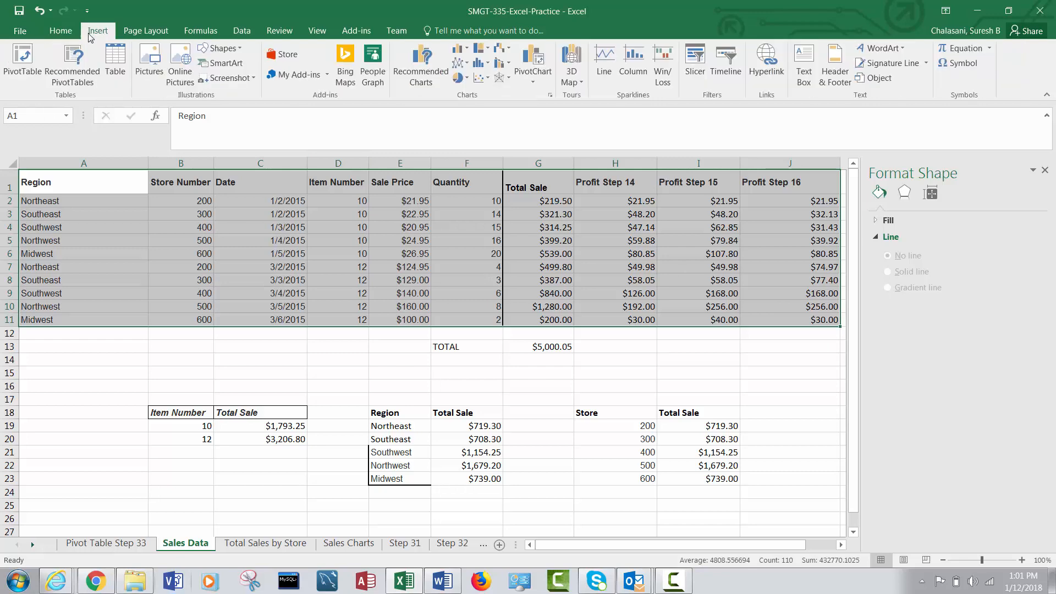
pyautogui.click(22, 61)
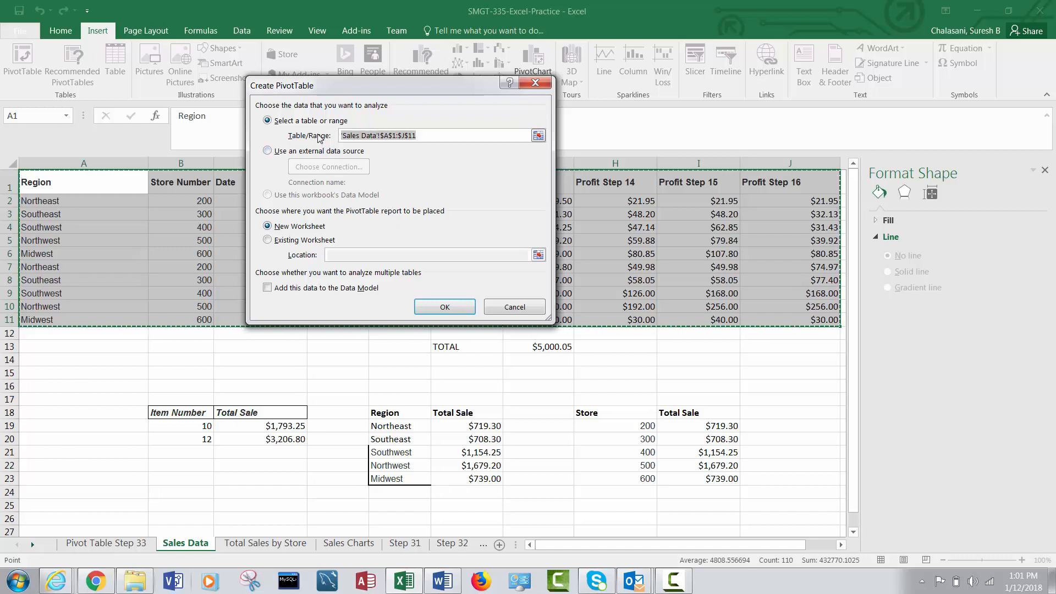
pyautogui.moveTo(356, 89); pyautogui.dragTo(437, 122)
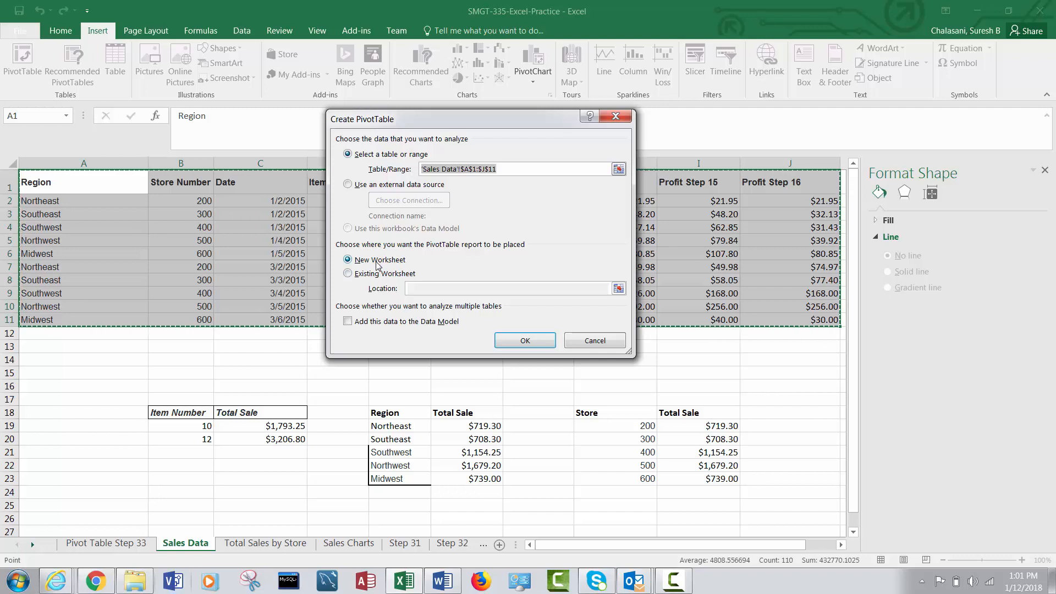
pyautogui.click(538, 342)
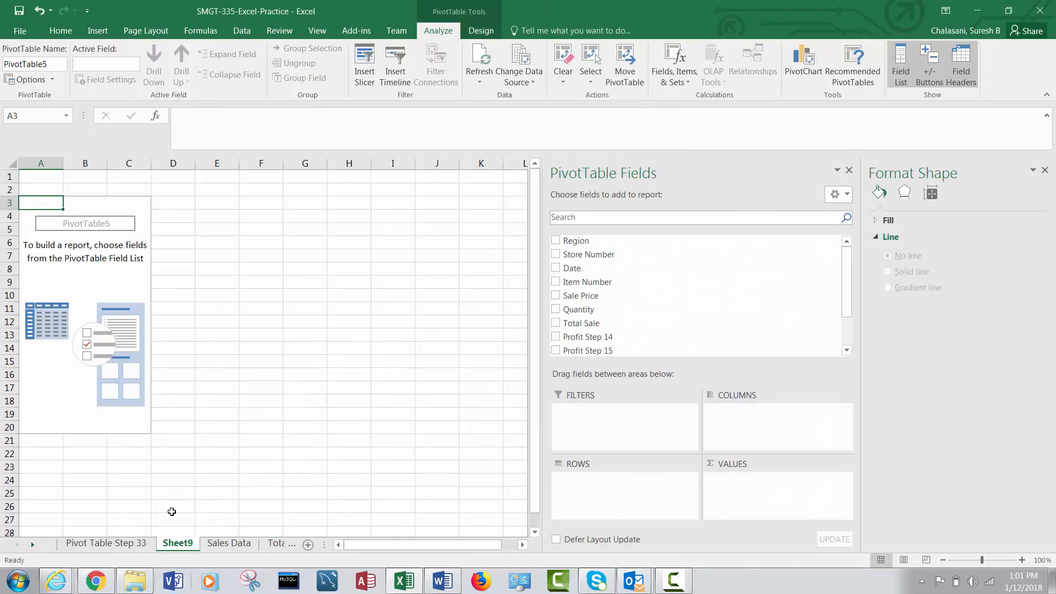
# Rename the new pivot table's worksheet "PT Sales by Region".
pyautogui.rightClick(179, 545)
pyautogui.click(240, 422)
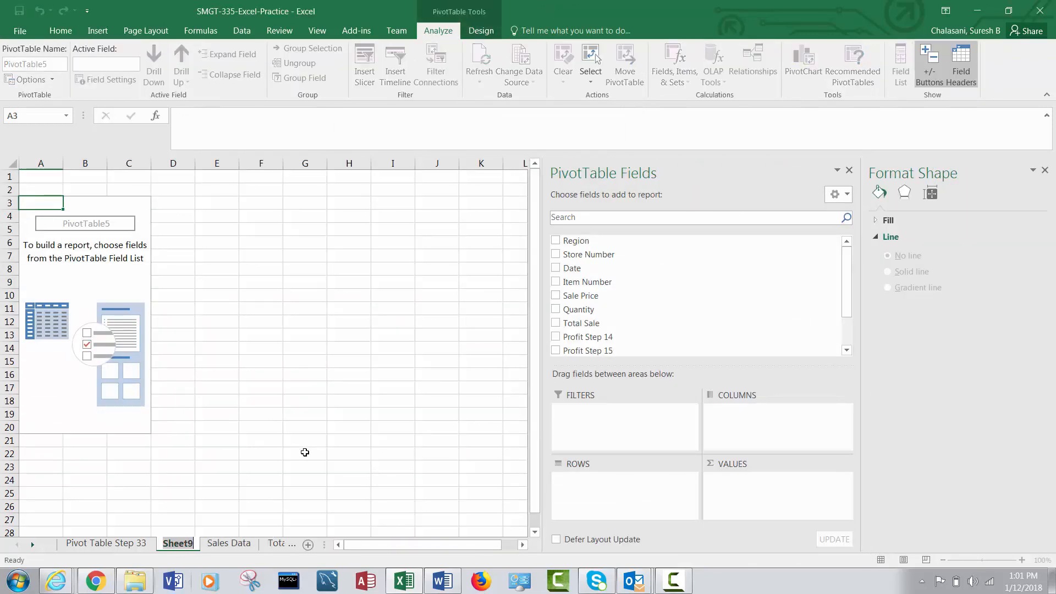
pyautogui.write('PT')
pyautogui.press('Return')
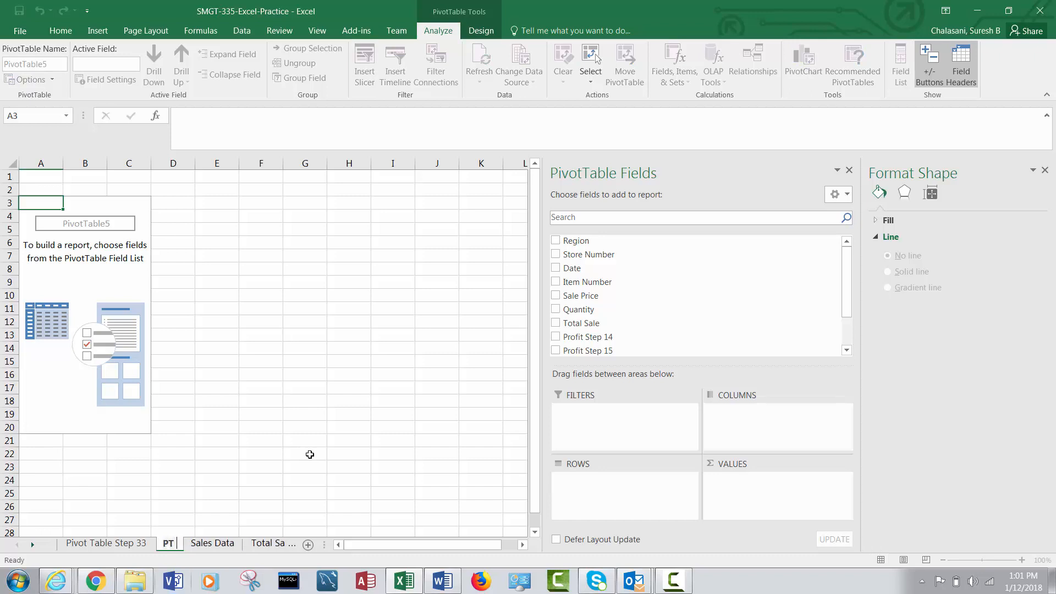
pyautogui.write('Sa')
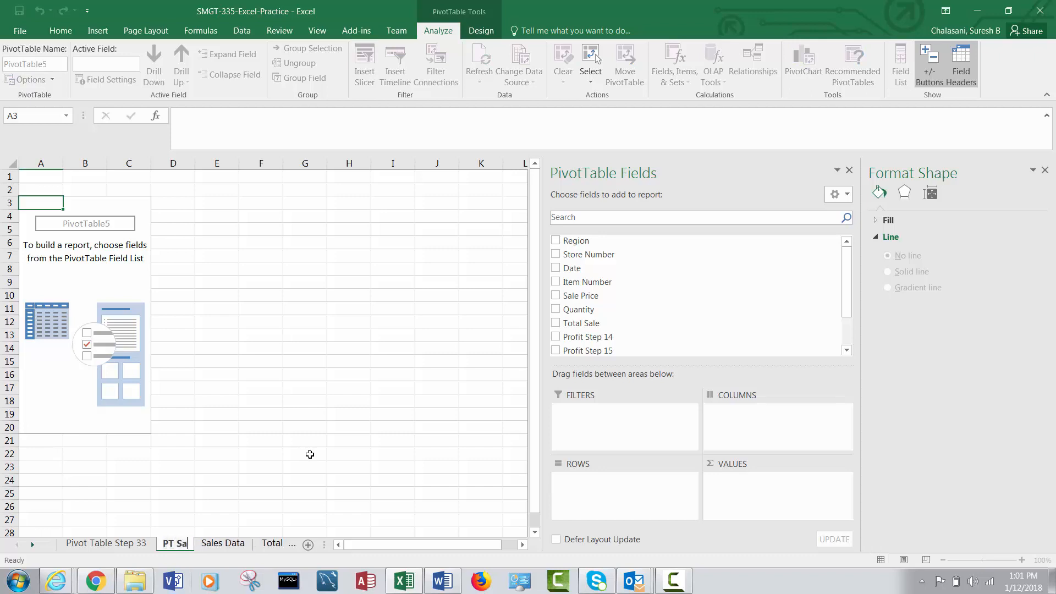
pyautogui.write('les  by')
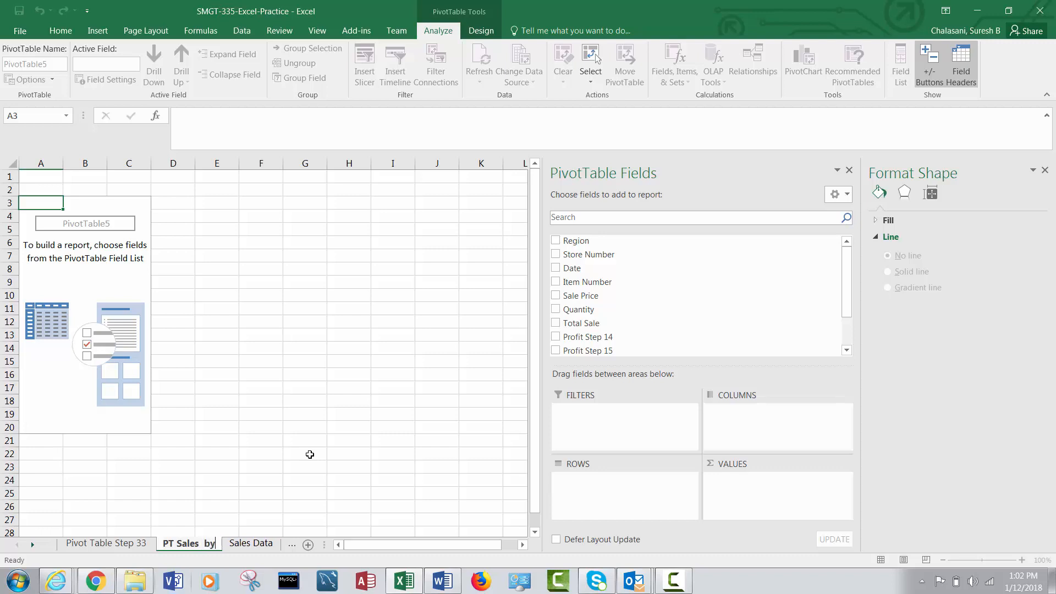
pyautogui.write(' Region')
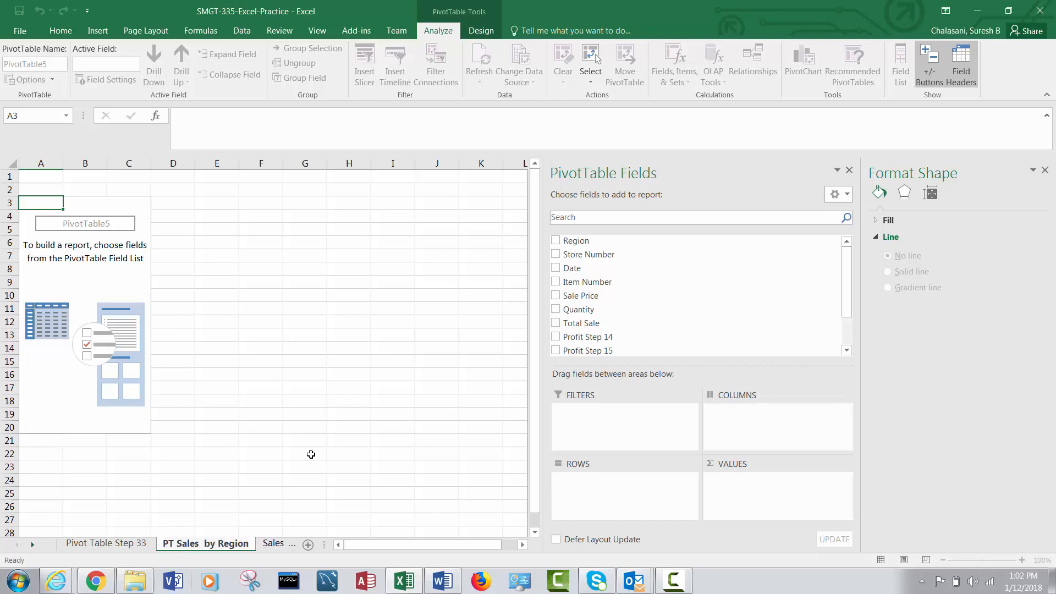
# Build the pivot table on PT Sales by Region with Region as rows and the sum of Total Sale as values.
pyautogui.click(347, 467)
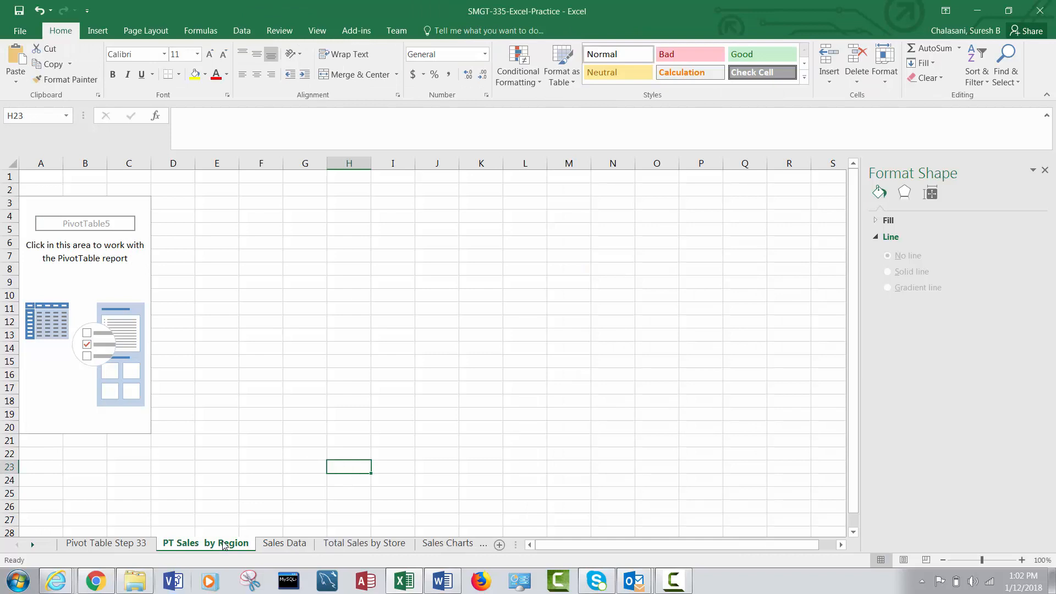
pyautogui.click(109, 283)
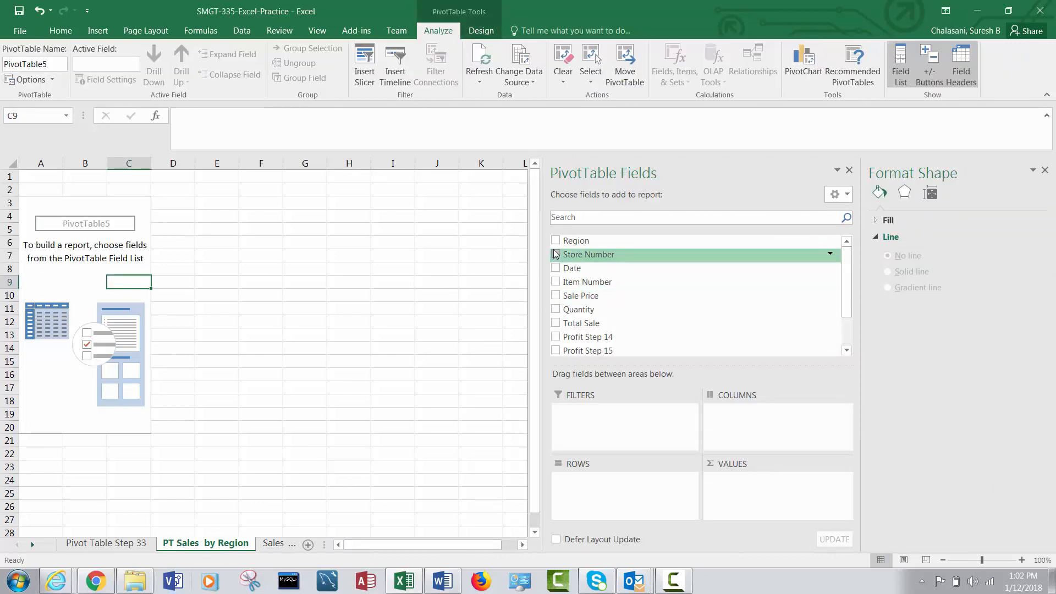
pyautogui.click(556, 242)
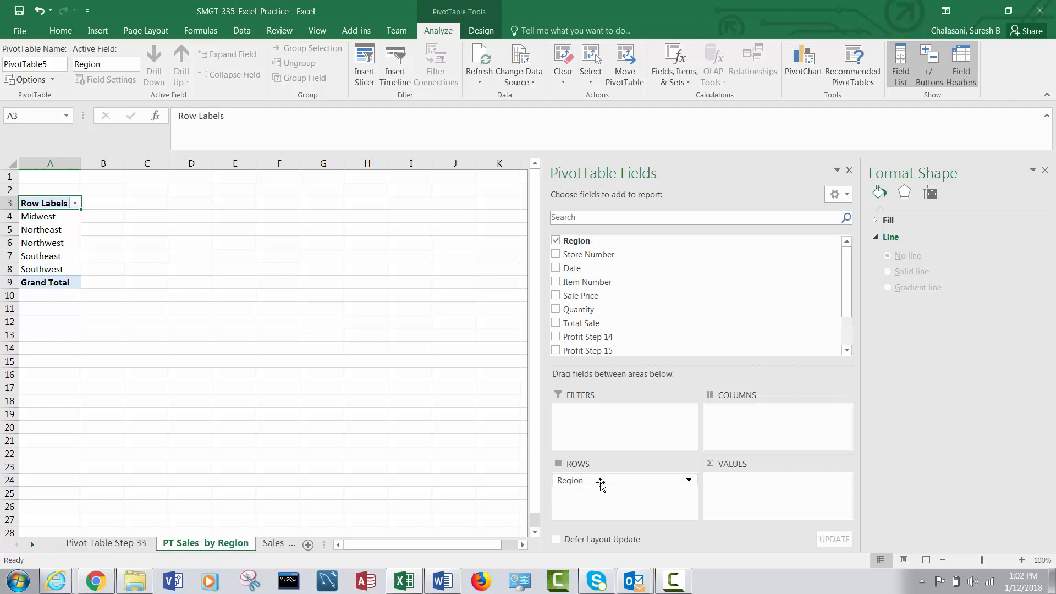
pyautogui.click(555, 323)
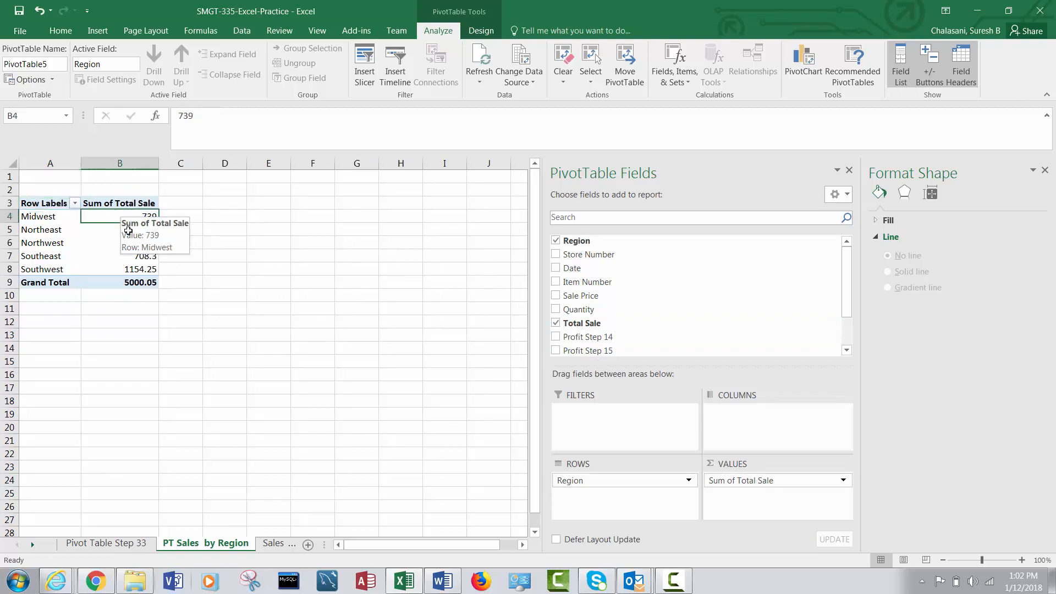
# Format the Sum of Total Sale values and grand total in B4:B9 as Currency with two decimal places and the $ symbol.
pyautogui.moveTo(125, 214); pyautogui.dragTo(129, 280)
pyautogui.rightClick(129, 269)
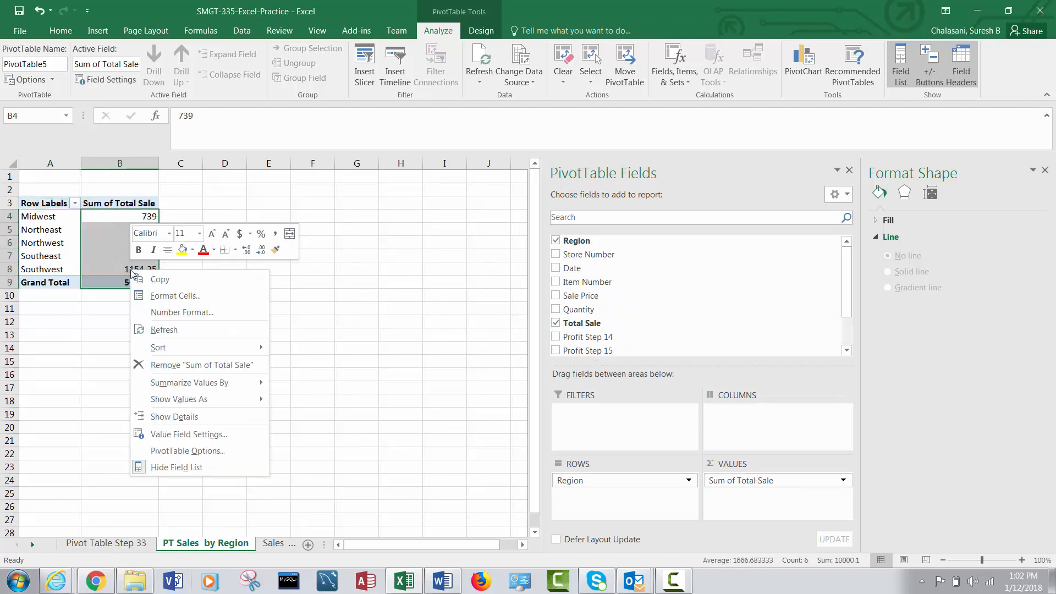
pyautogui.click(175, 296)
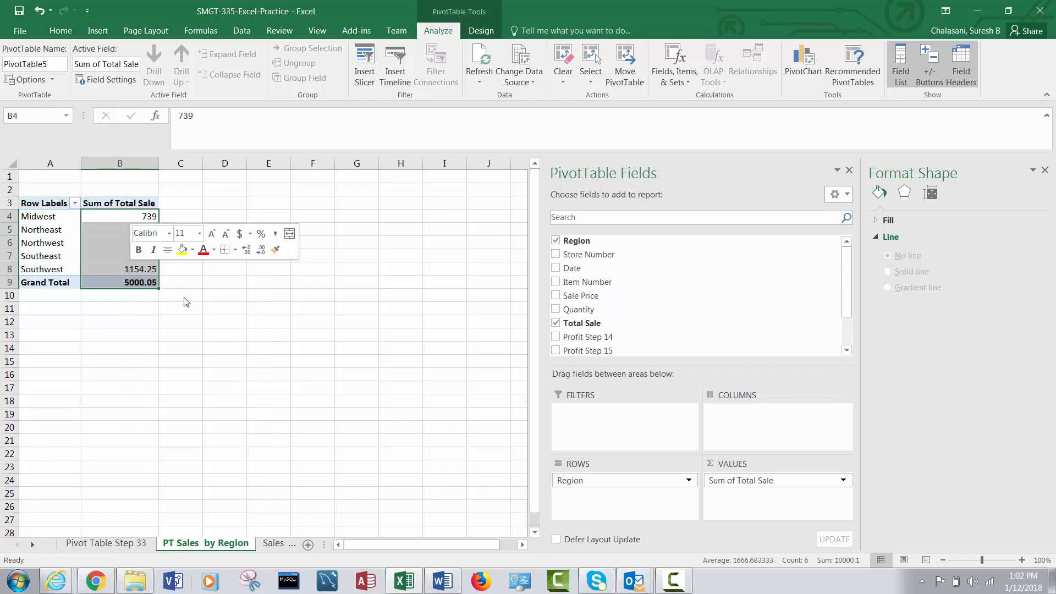
pyautogui.click(34, 205)
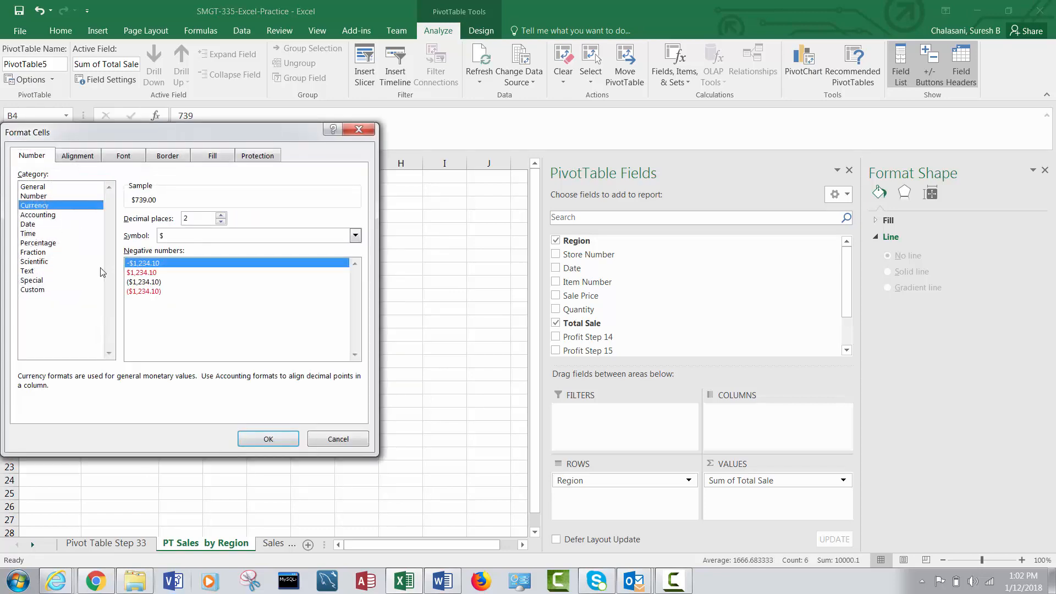
pyautogui.click(258, 438)
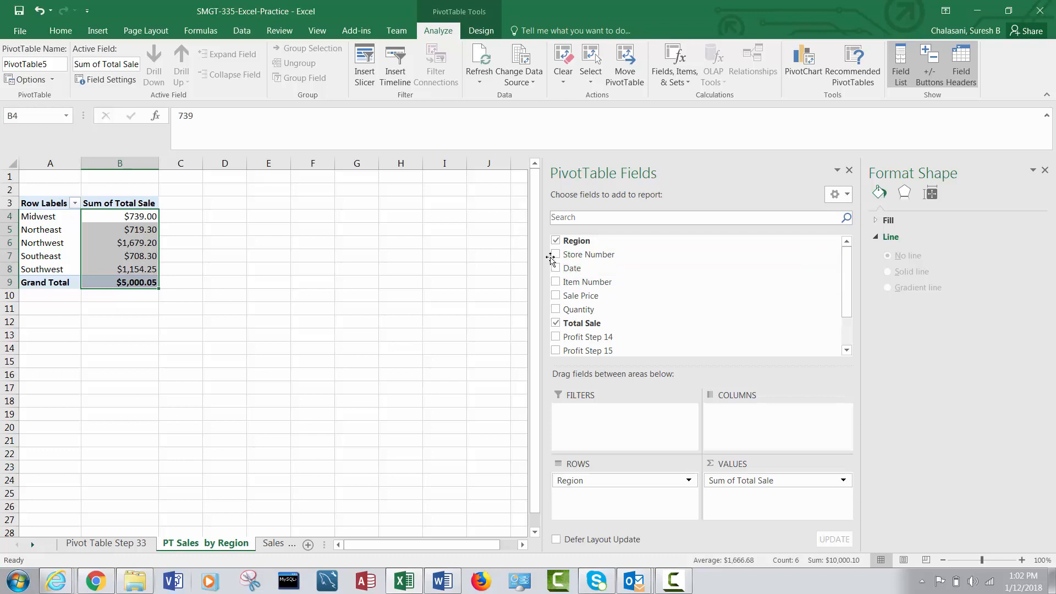
# Add Store Number to the pivot table as a report filter instead of a summed value.
pyautogui.click(555, 255)
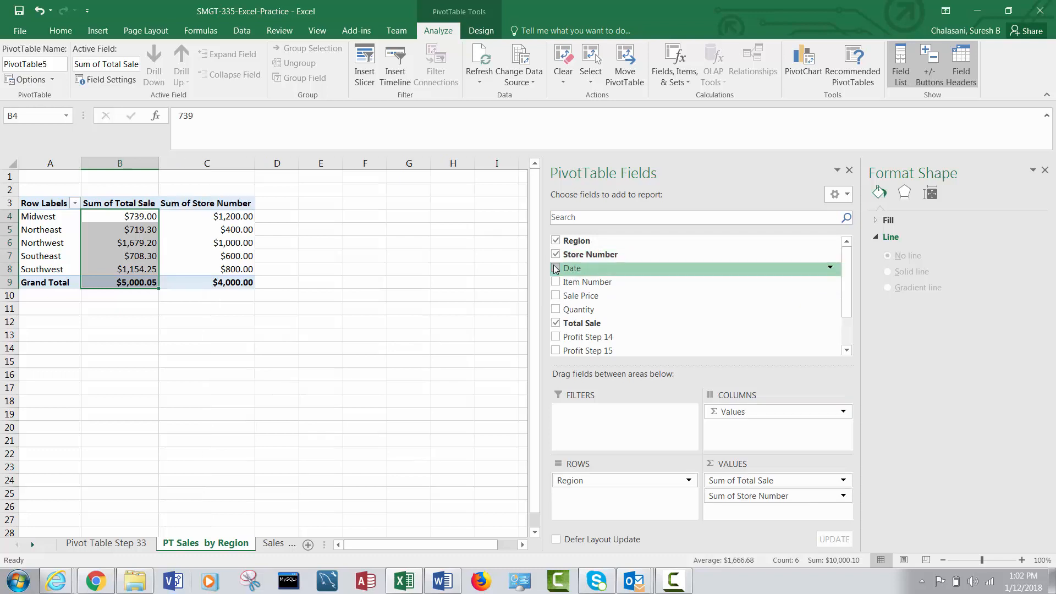
pyautogui.click(725, 499)
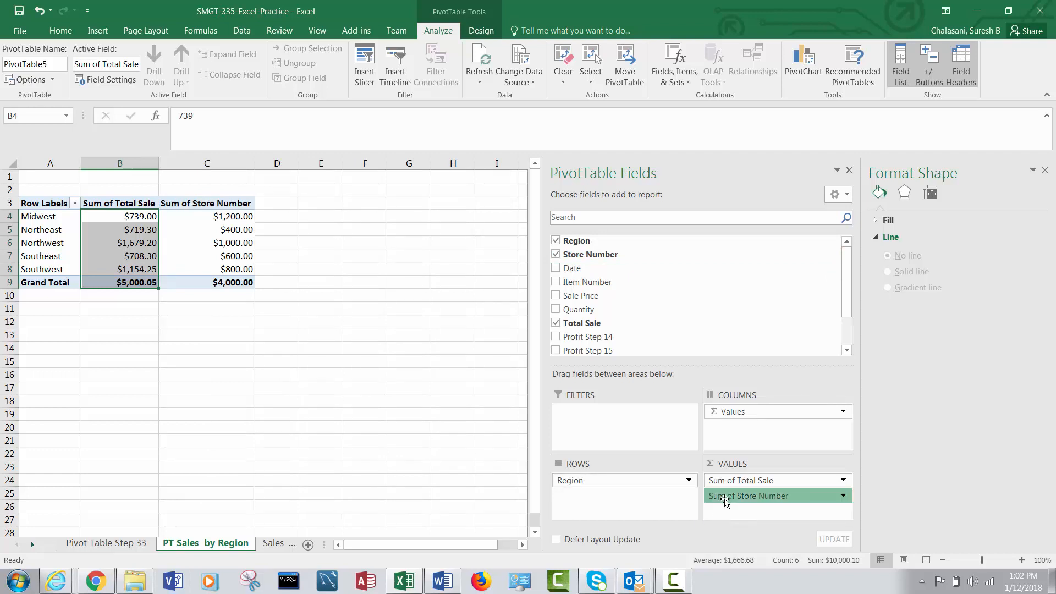
pyautogui.moveTo(725, 499); pyautogui.dragTo(610, 417)
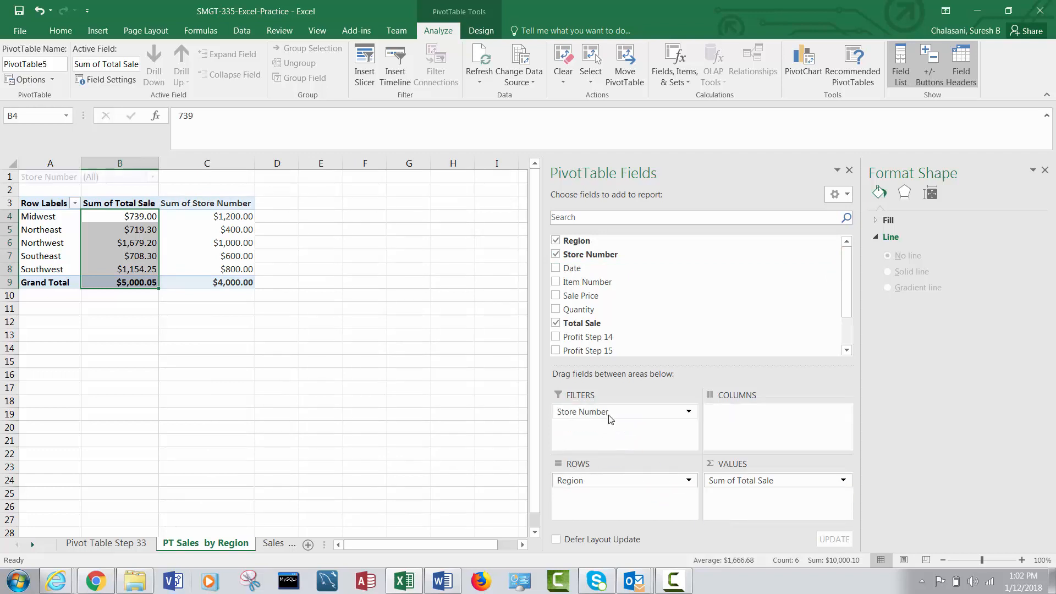
# Filter the pivot table's Store Number field to multiple items, excluding stores 200 and 300.
pyautogui.click(153, 177)
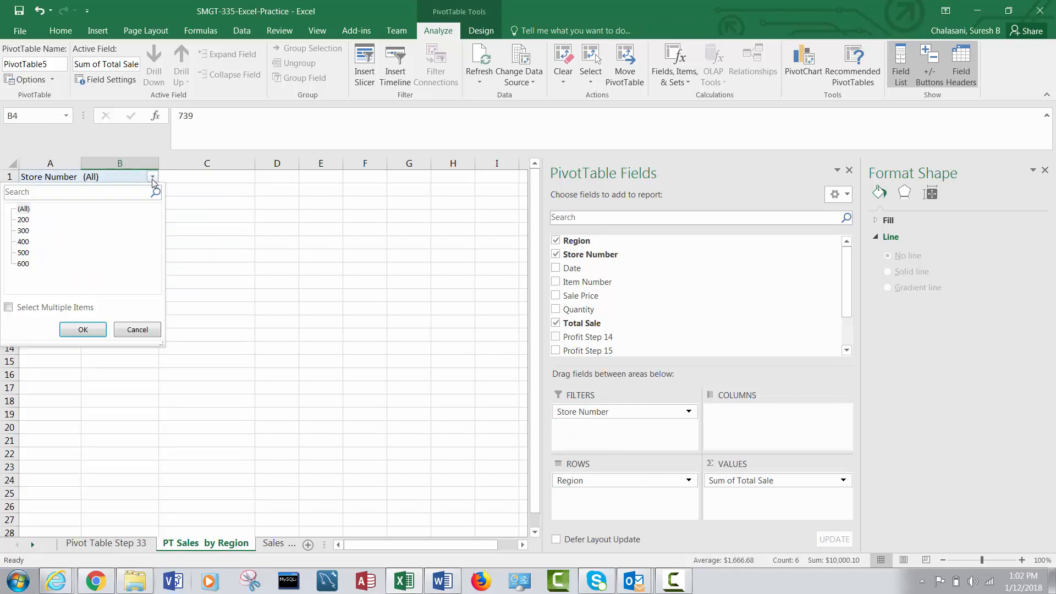
pyautogui.click(8, 307)
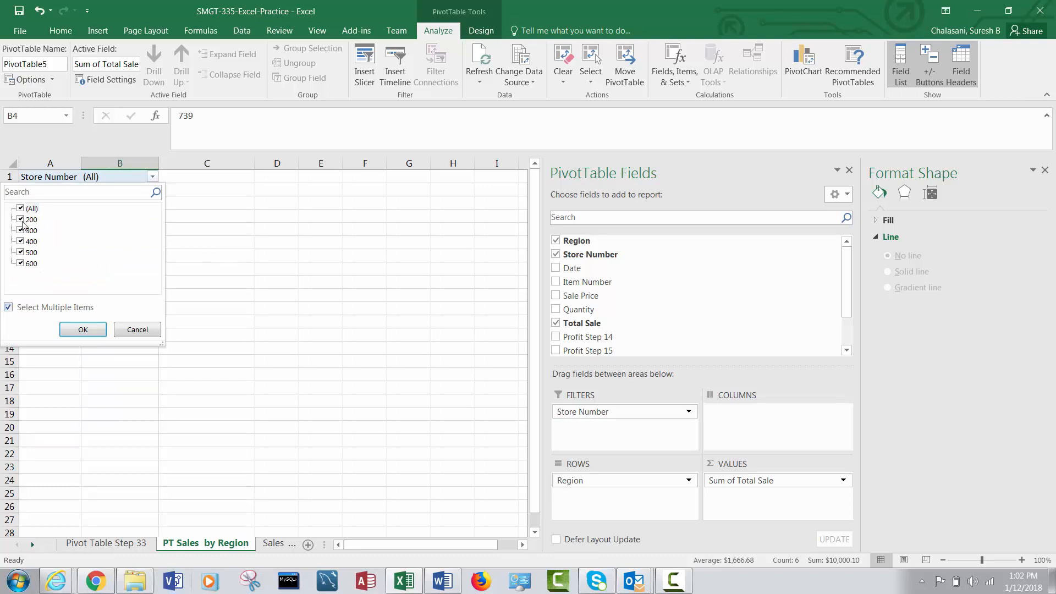
pyautogui.click(20, 219)
pyautogui.click(20, 231)
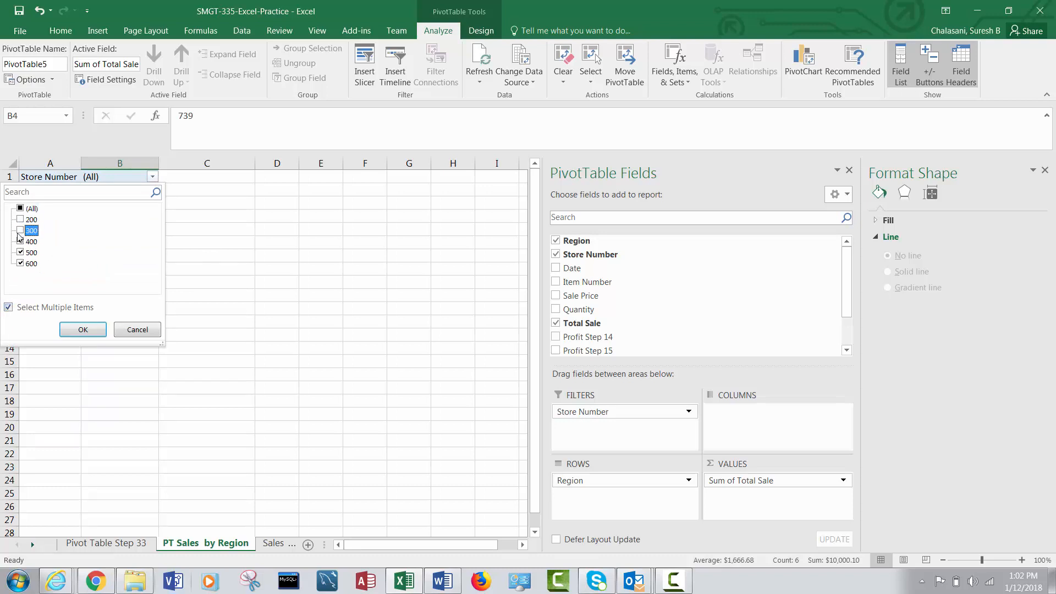
pyautogui.click(67, 328)
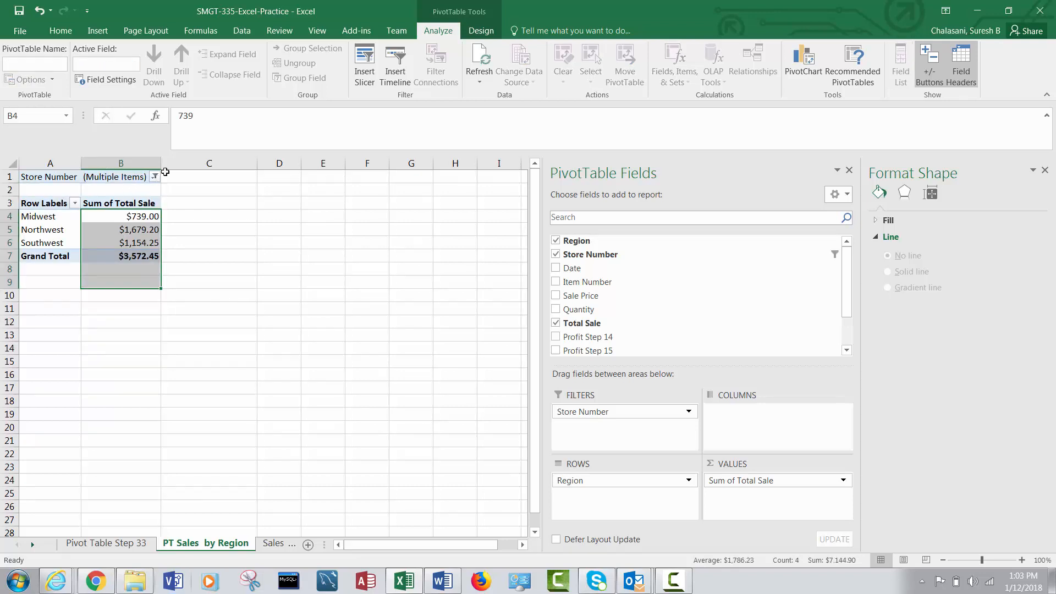
pyautogui.click(204, 190)
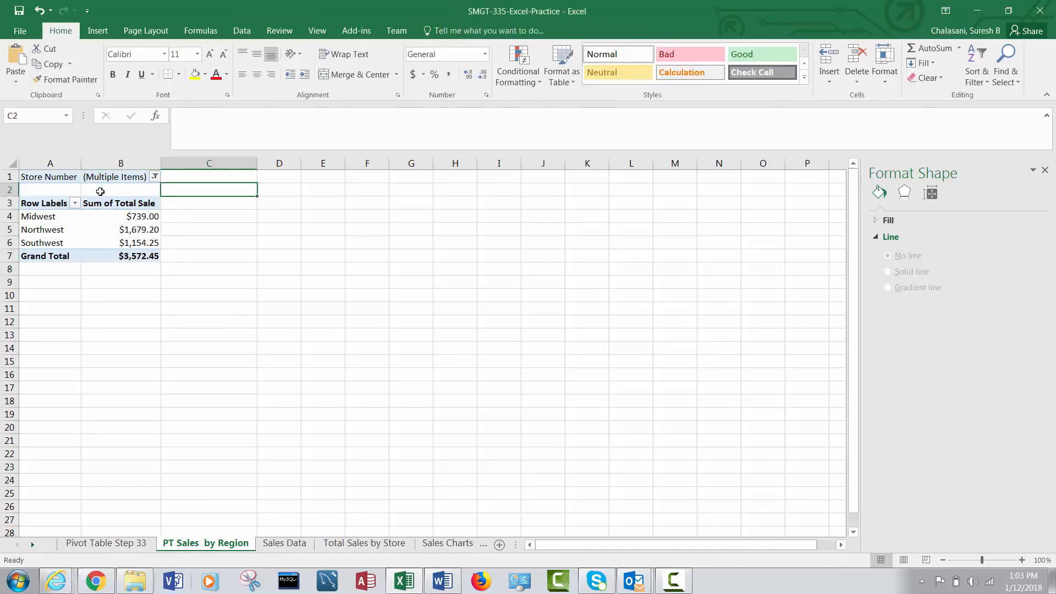
# Widen columns A and B of the region pivot table slightly.
pyautogui.click(87, 219)
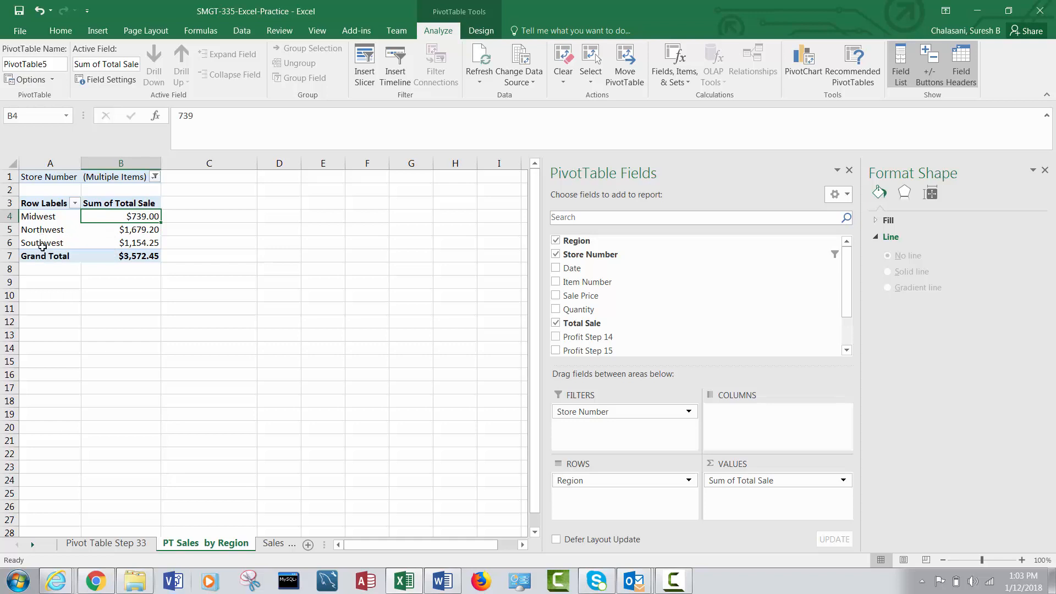
pyautogui.moveTo(136, 252)
pyautogui.moveTo(82, 165); pyautogui.dragTo(90, 171)
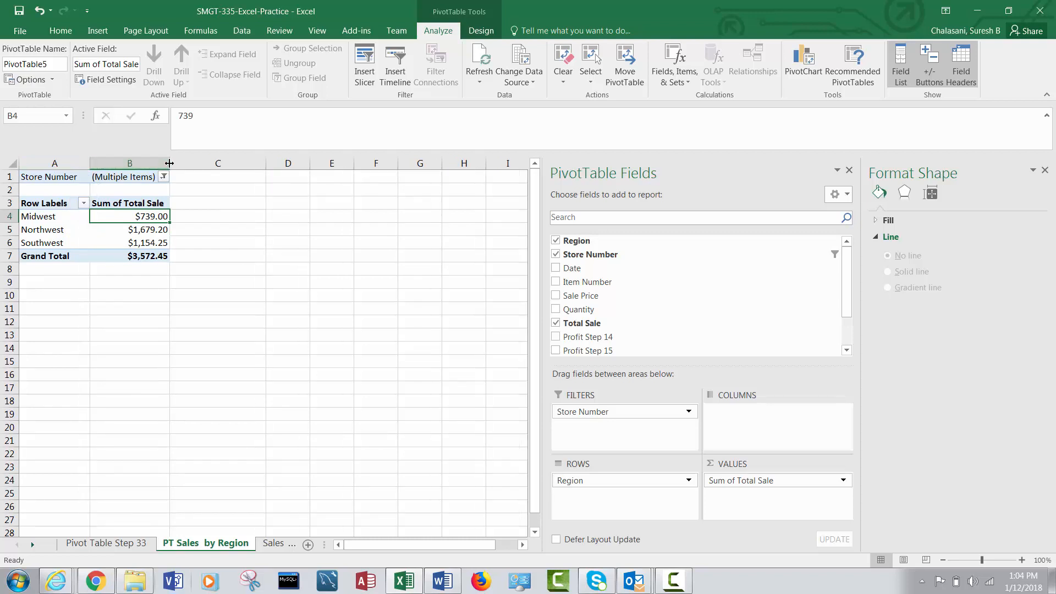
pyautogui.moveTo(170, 170); pyautogui.dragTo(195, 174)
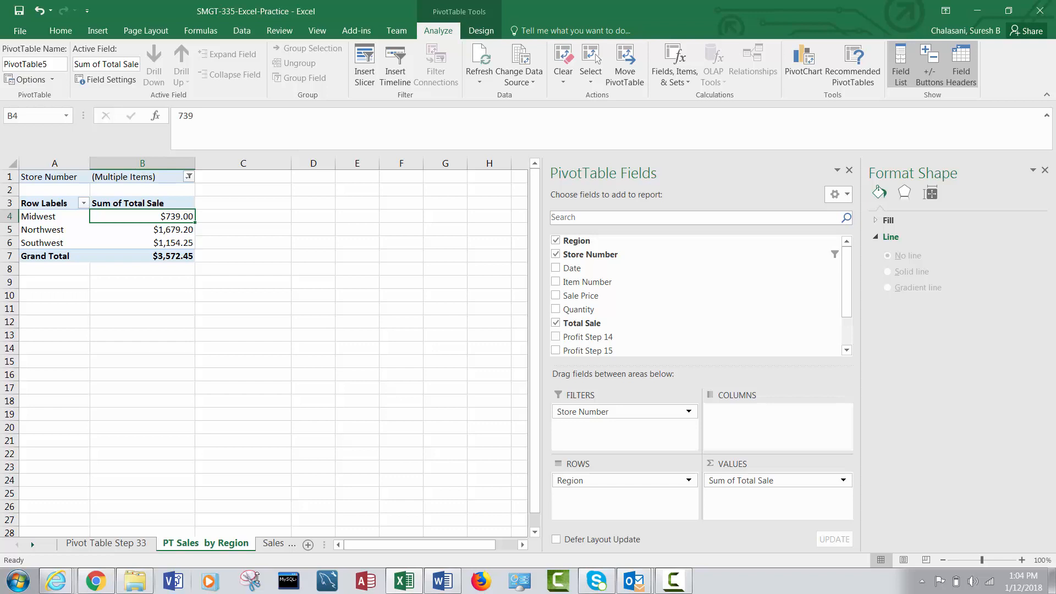
pyautogui.rightClick(553, 590)
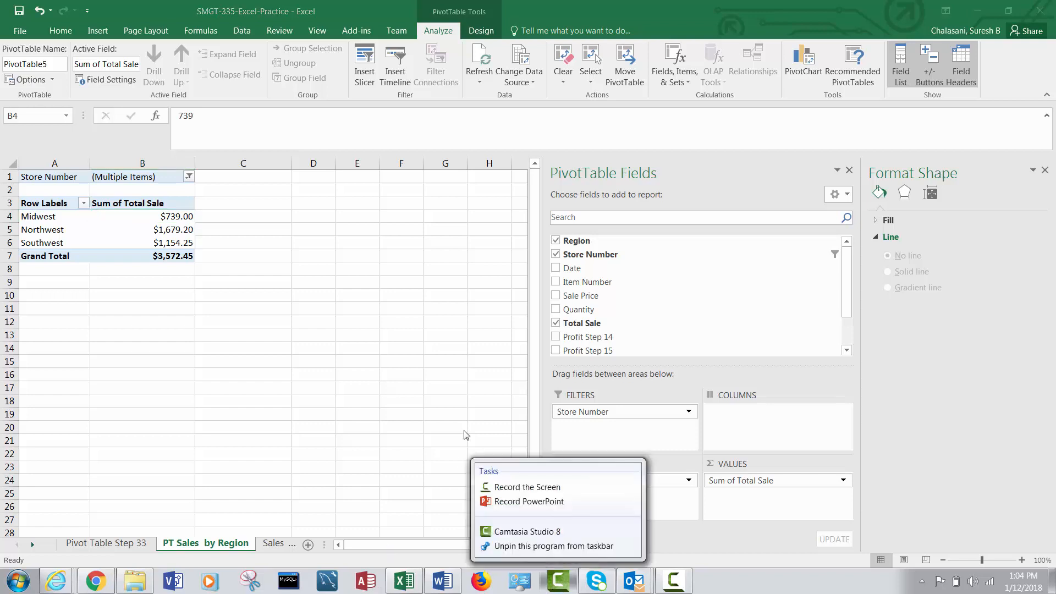
pyautogui.click(395, 371)
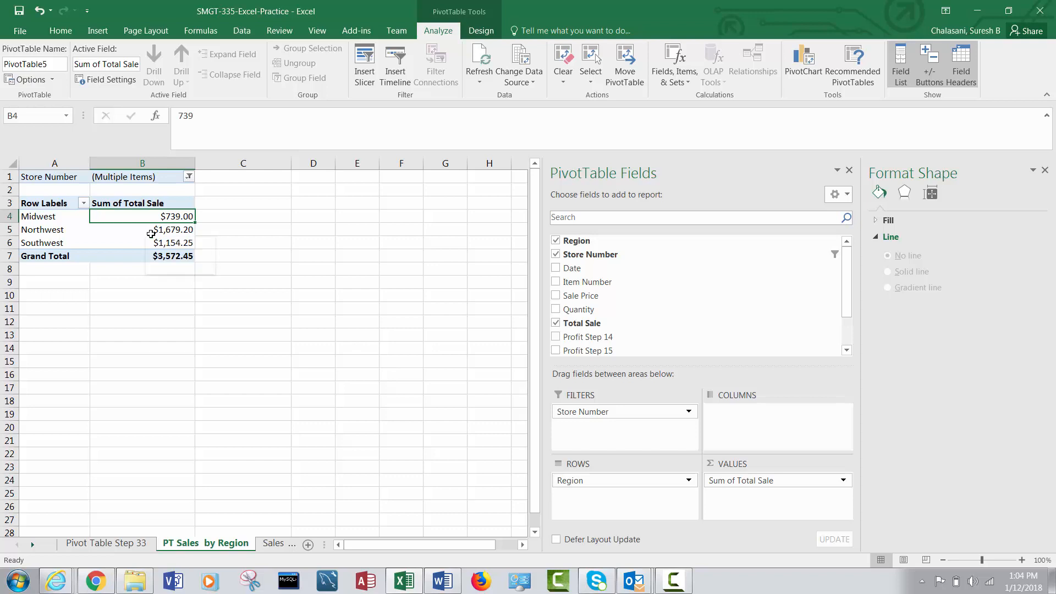
pyautogui.moveTo(150, 234)
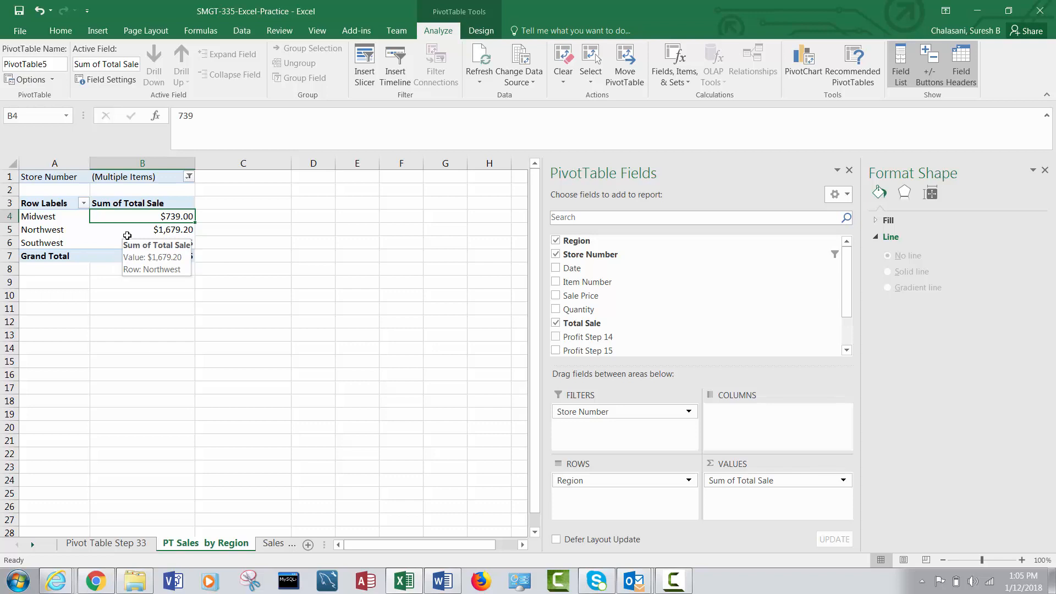
pyautogui.click(672, 584)
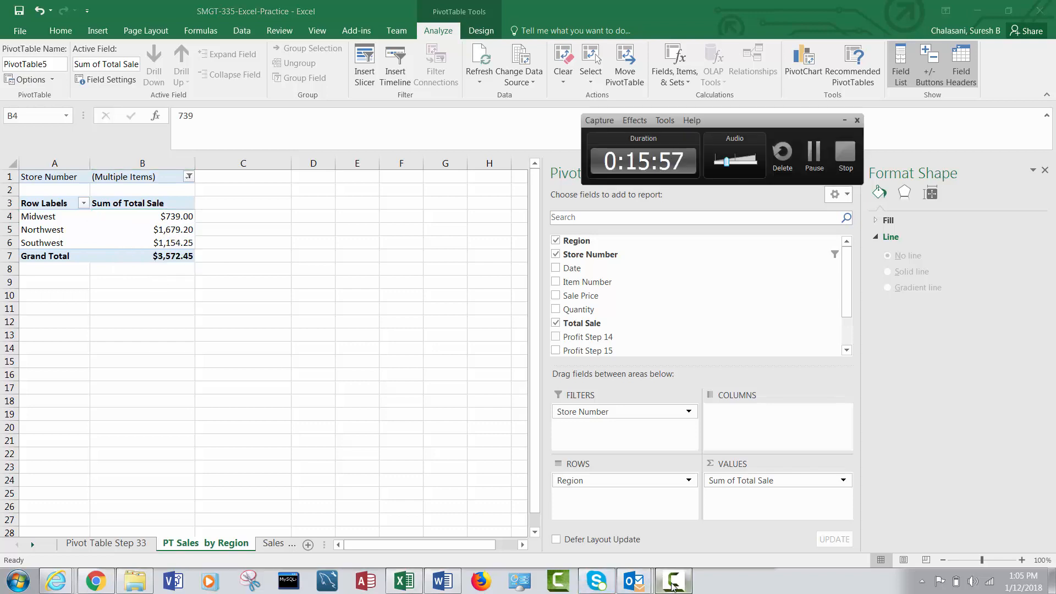